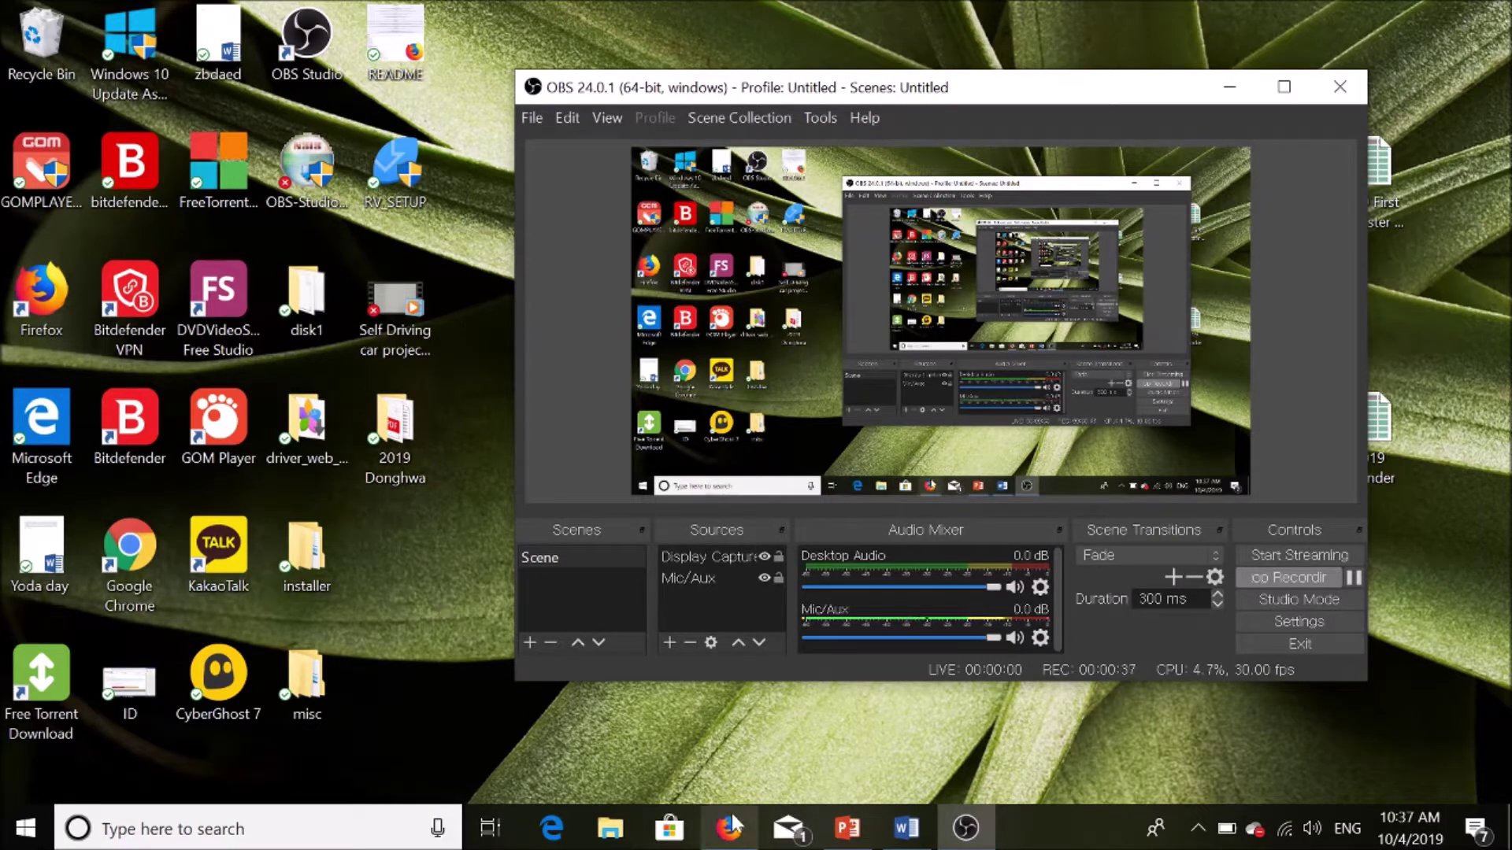
Switch to Firefox and open YouTube's video upload page.
click(726, 840)
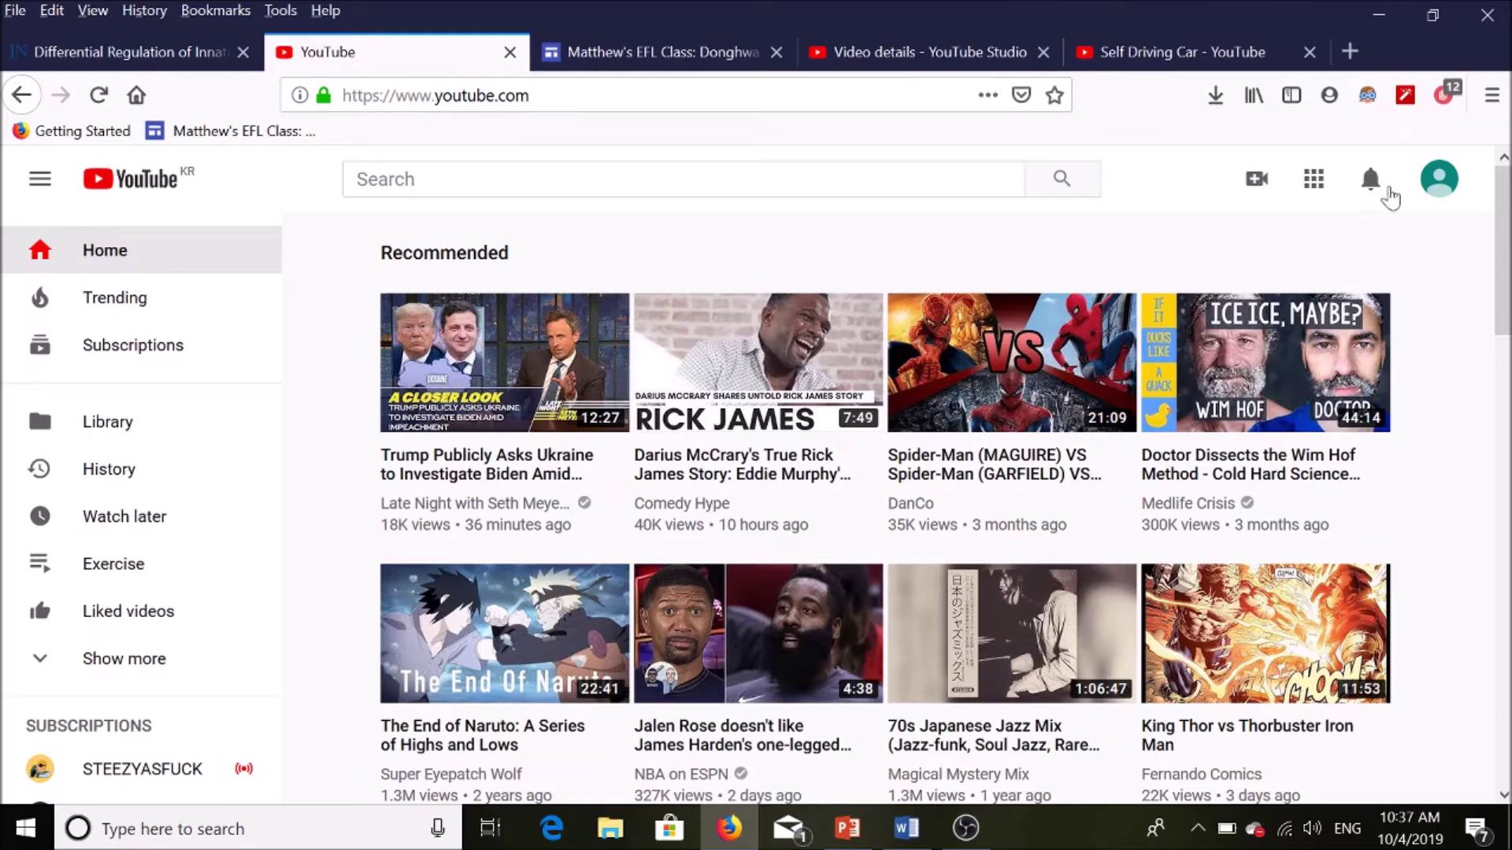
click(1438, 186)
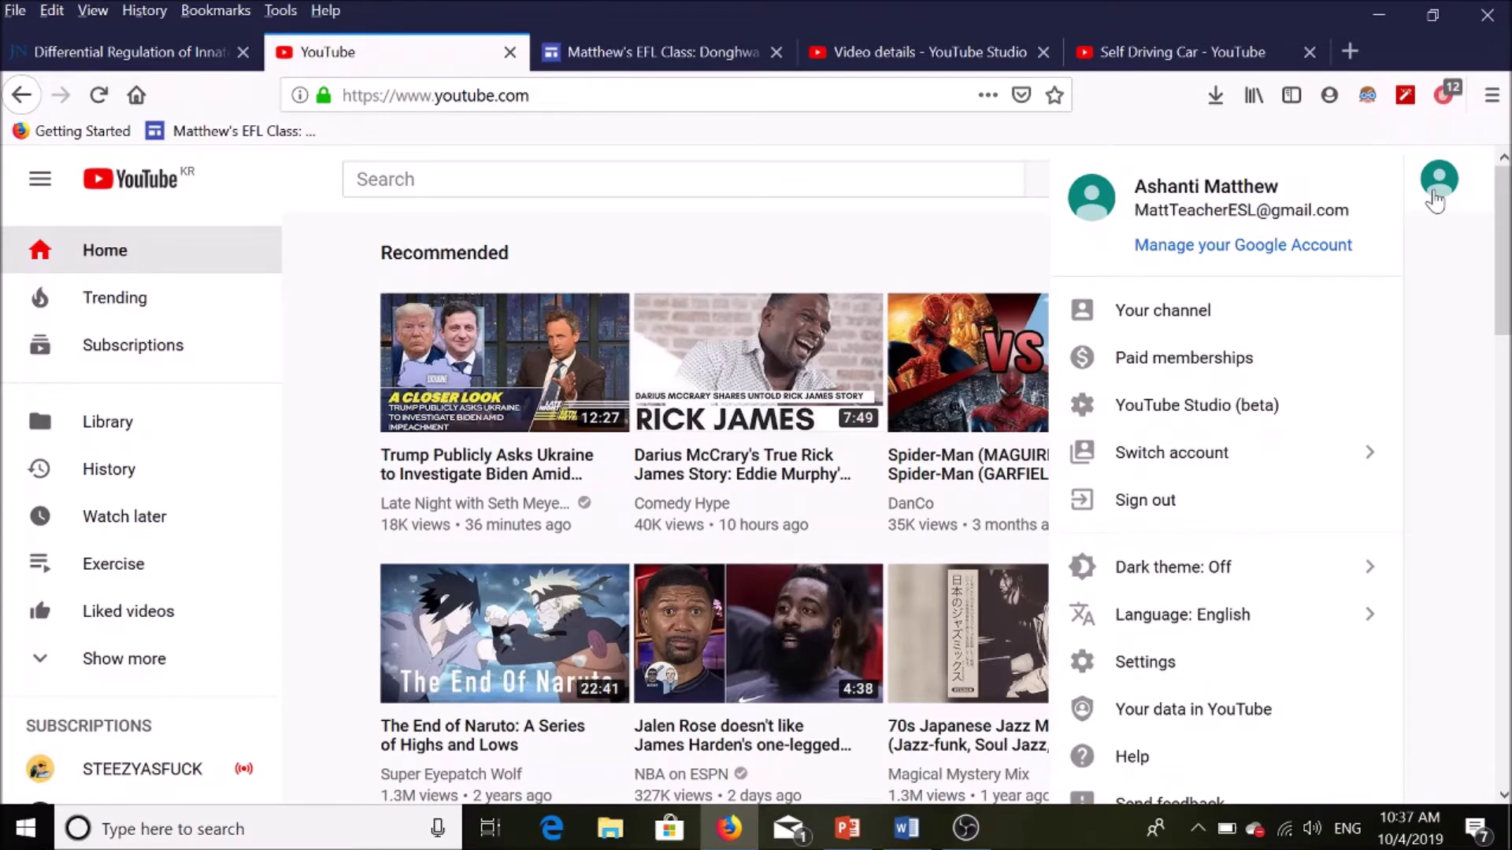
click(1436, 193)
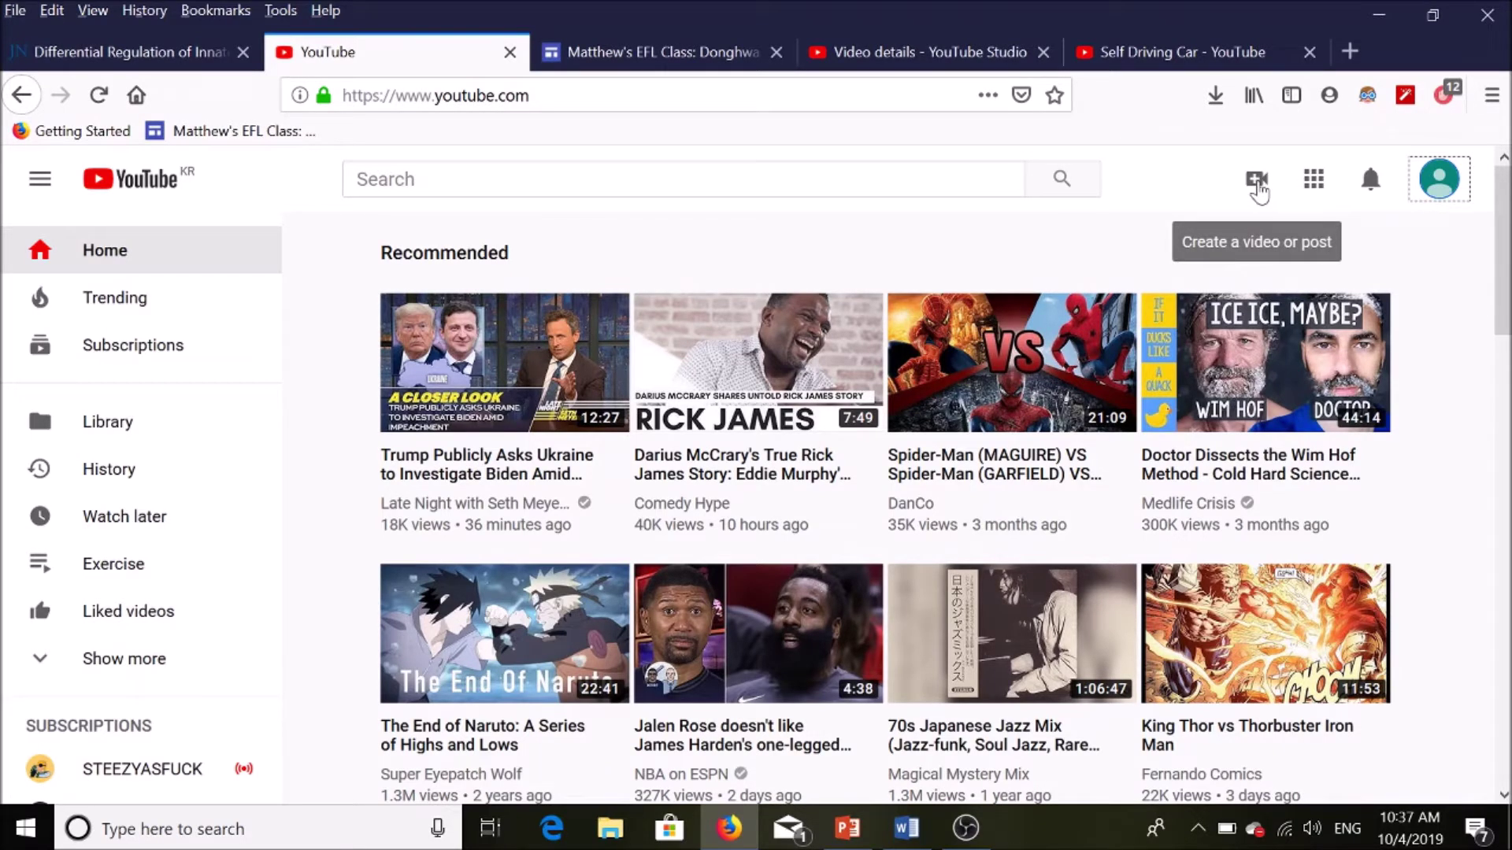
click(1257, 182)
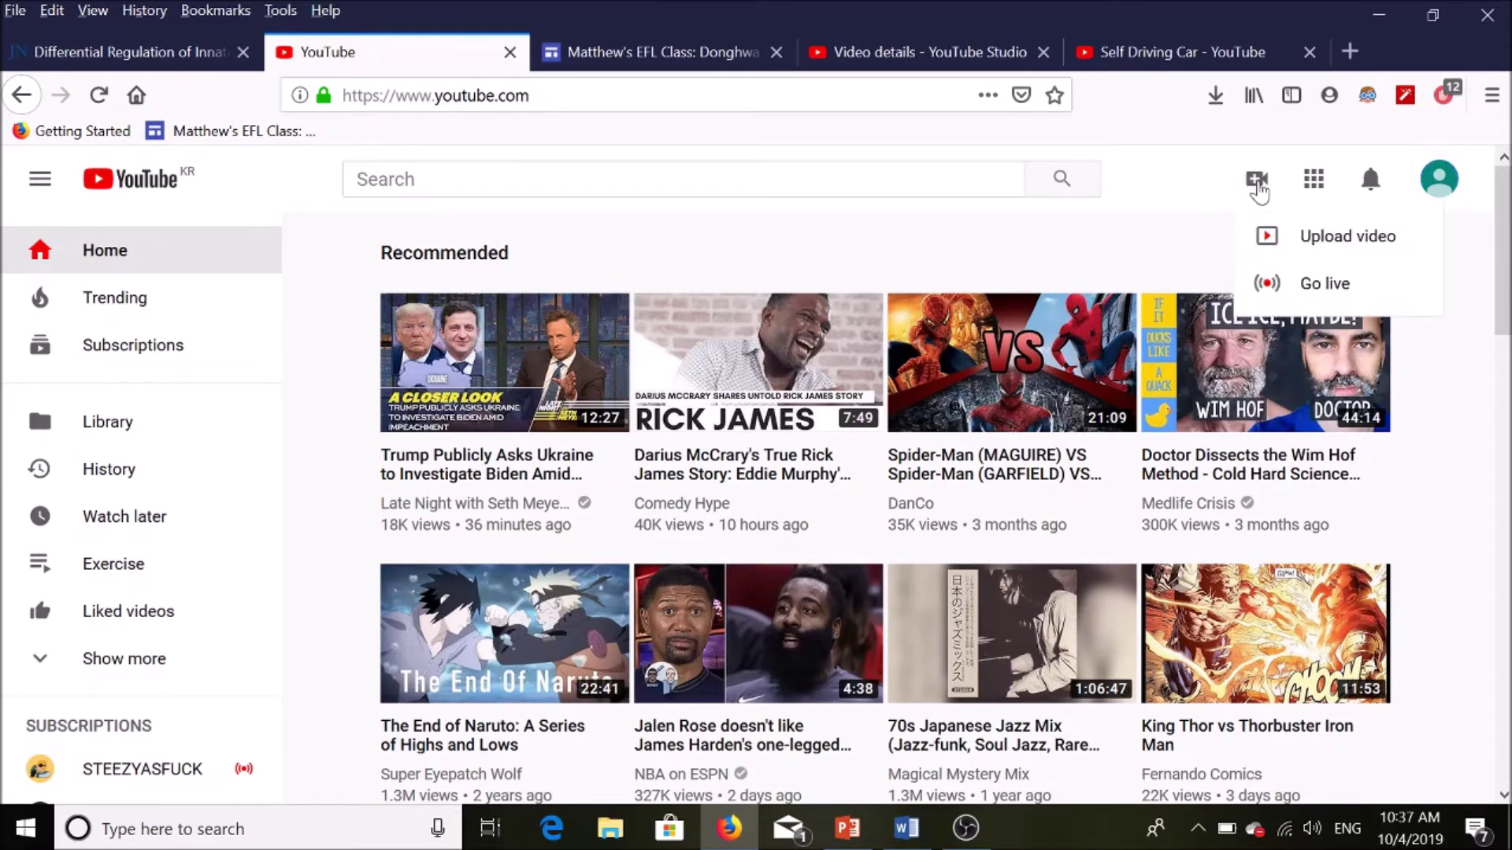
click(1313, 245)
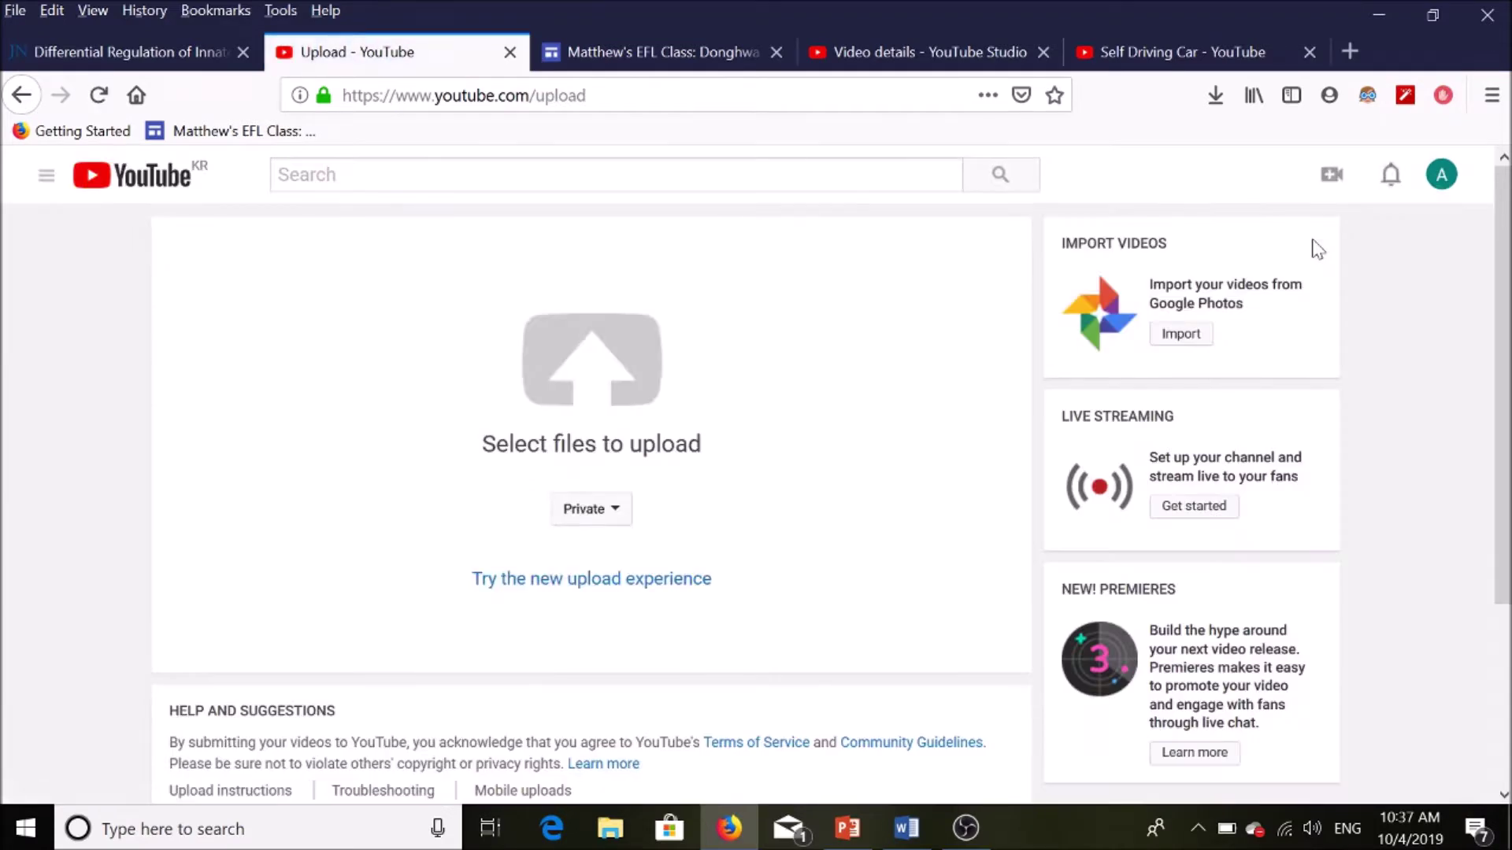
Upload the file "Self Driving car project video" from the Desktop.
click(588, 385)
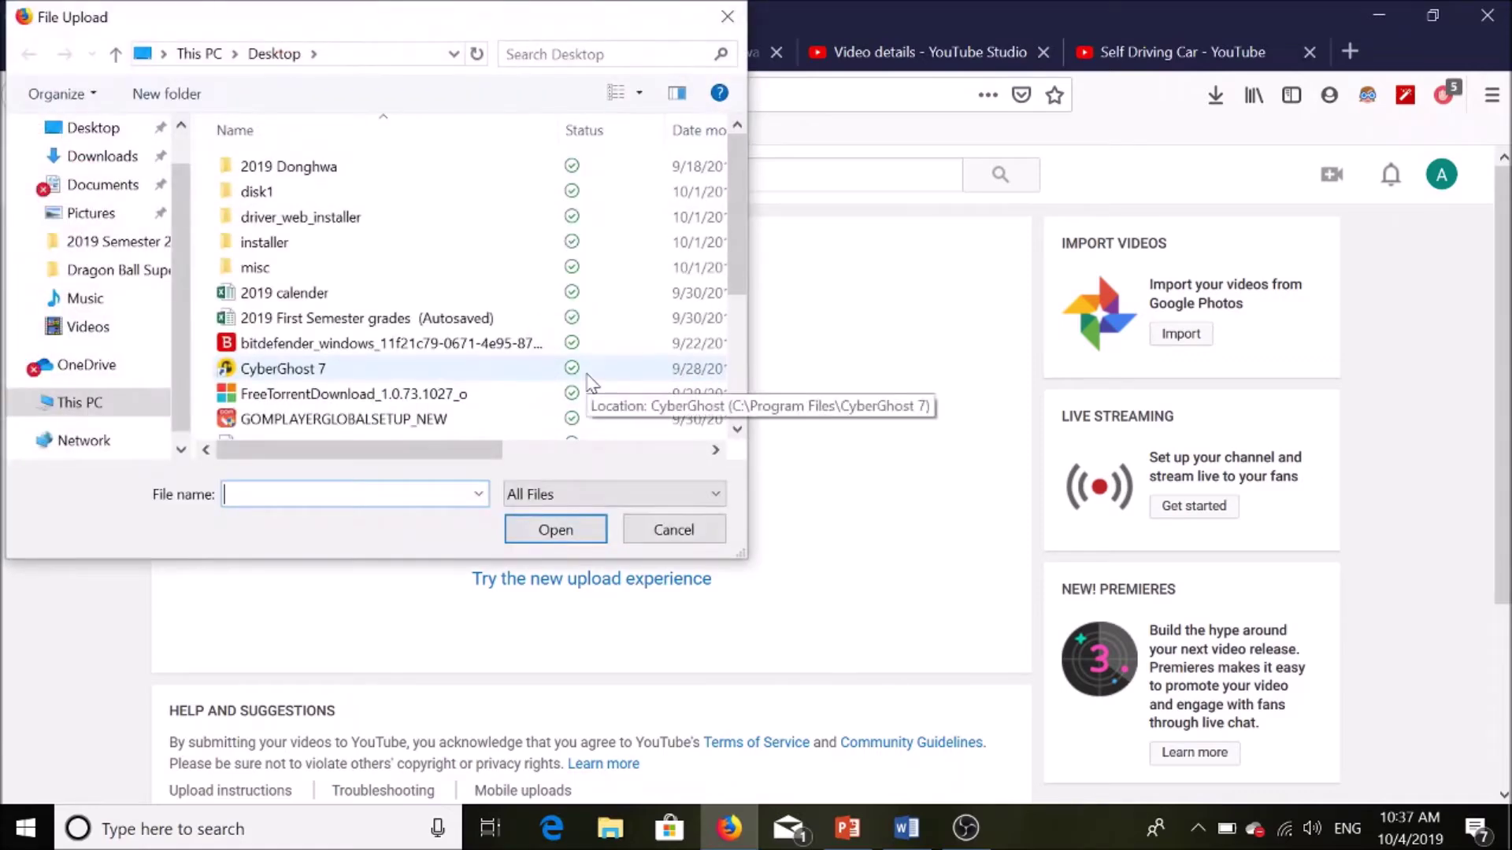
drag(732, 249, 729, 395)
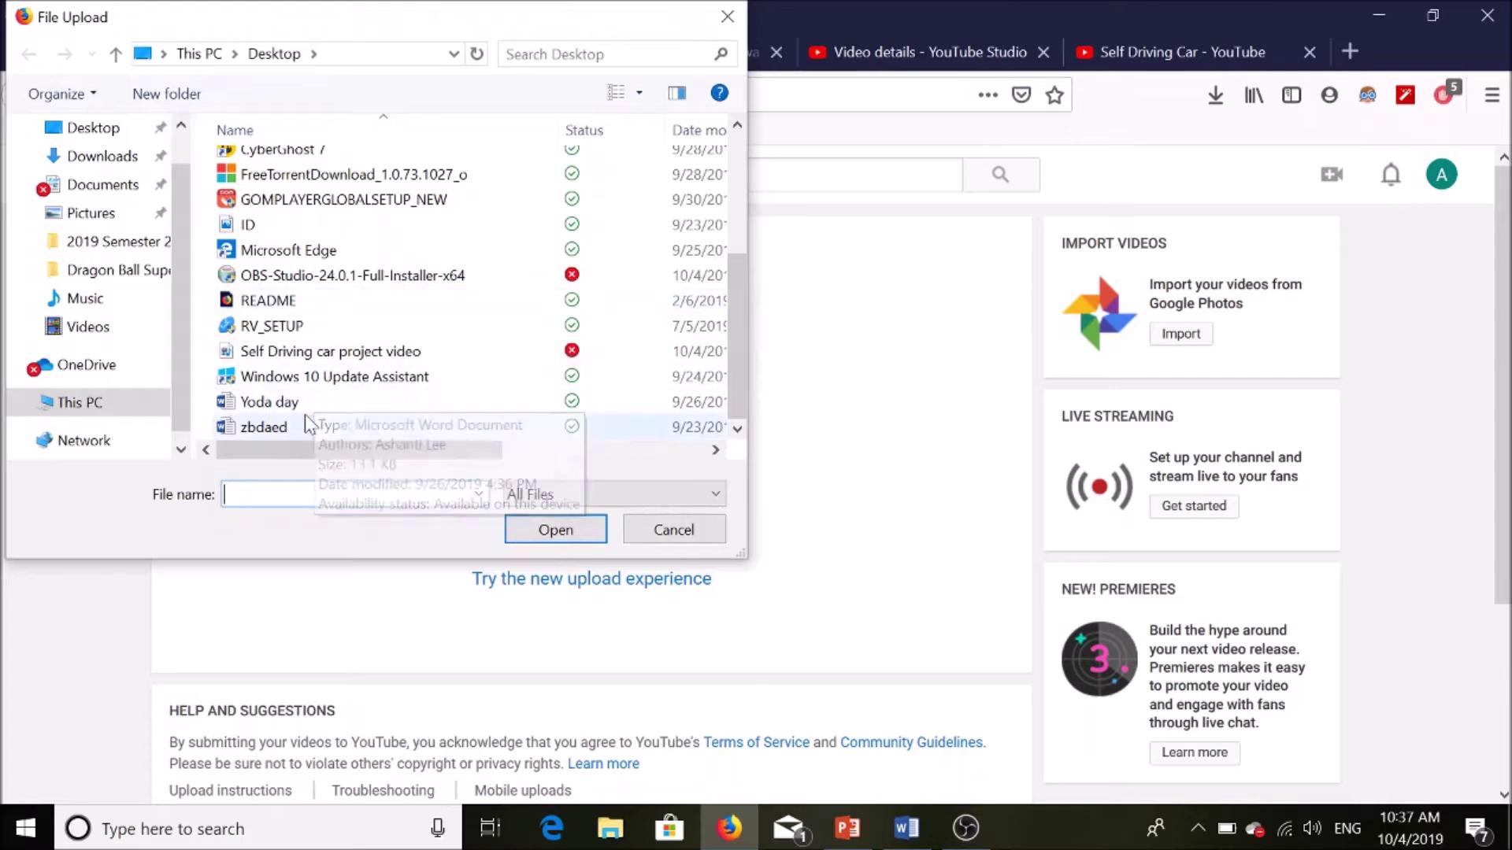
mouse_move(736, 361)
mouse_down()
mouse_move(747, 232)
mouse_move(736, 365)
mouse_up()
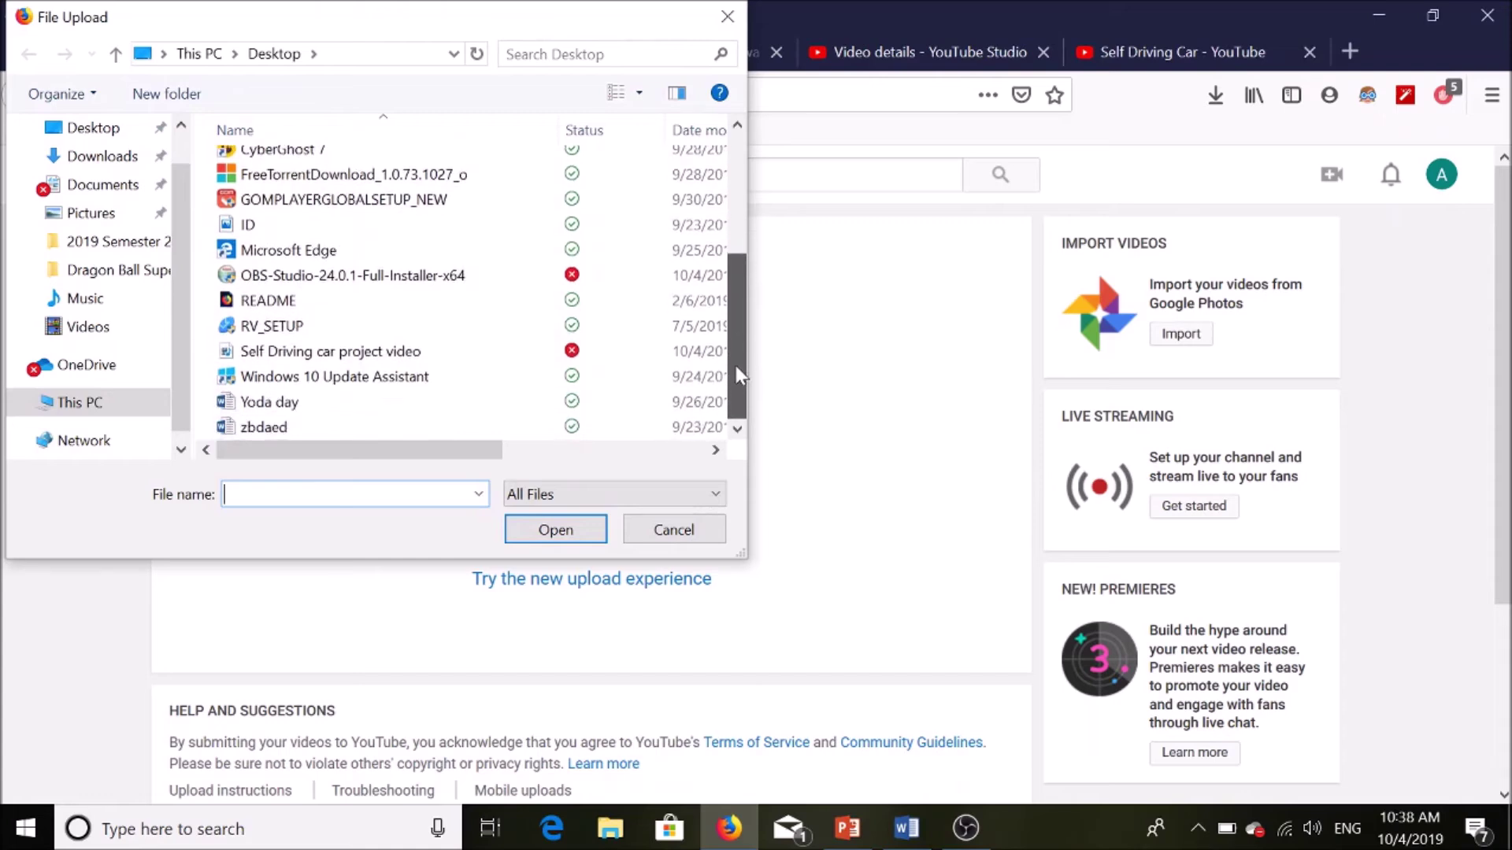
click(432, 356)
click(540, 529)
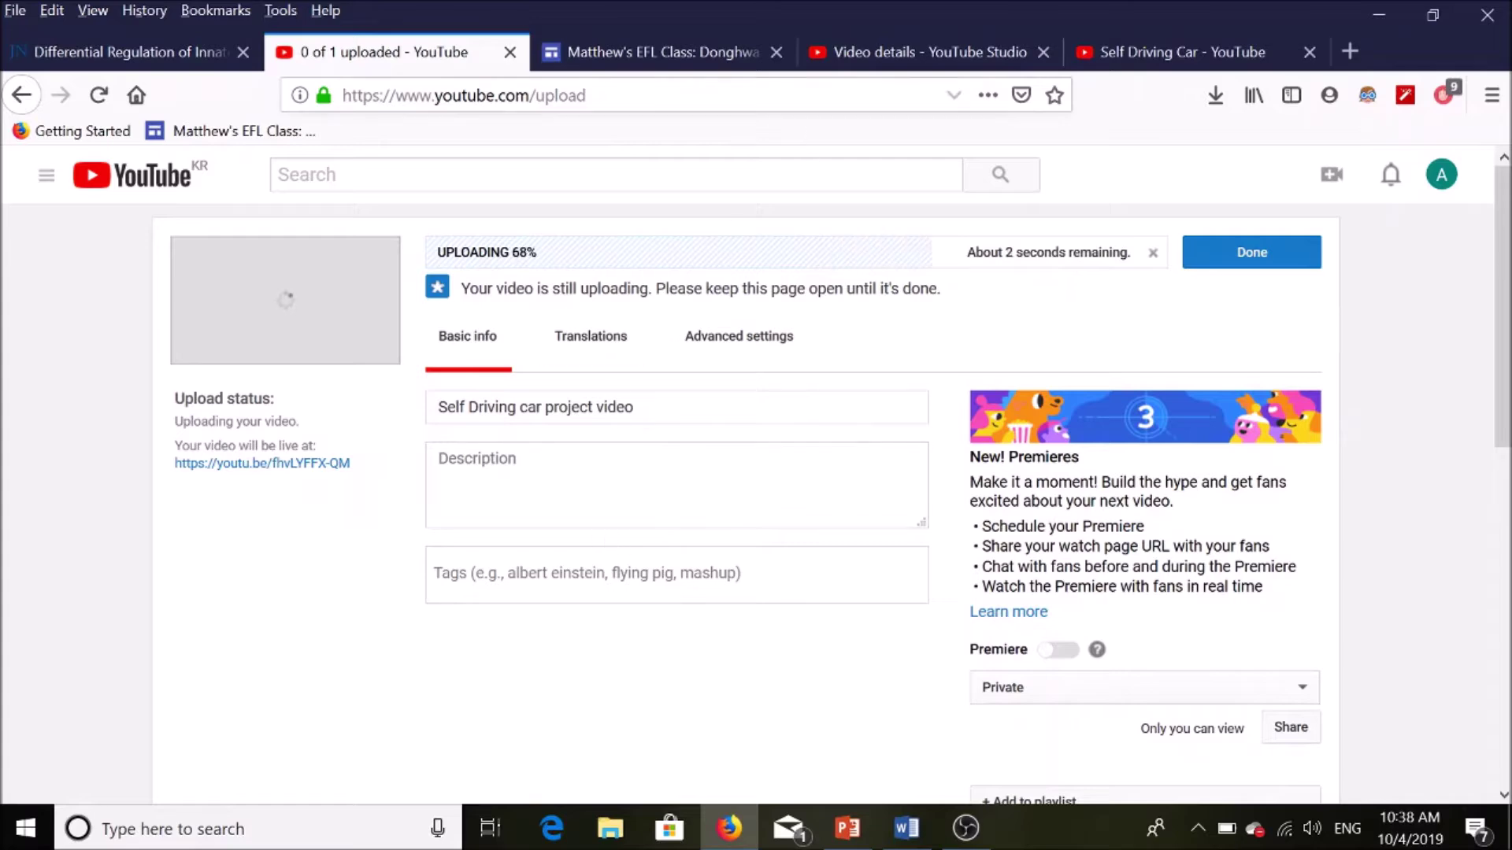
Go to the existing Self Driving Car video and open its details for editing in YouTube Studio.
click(1131, 63)
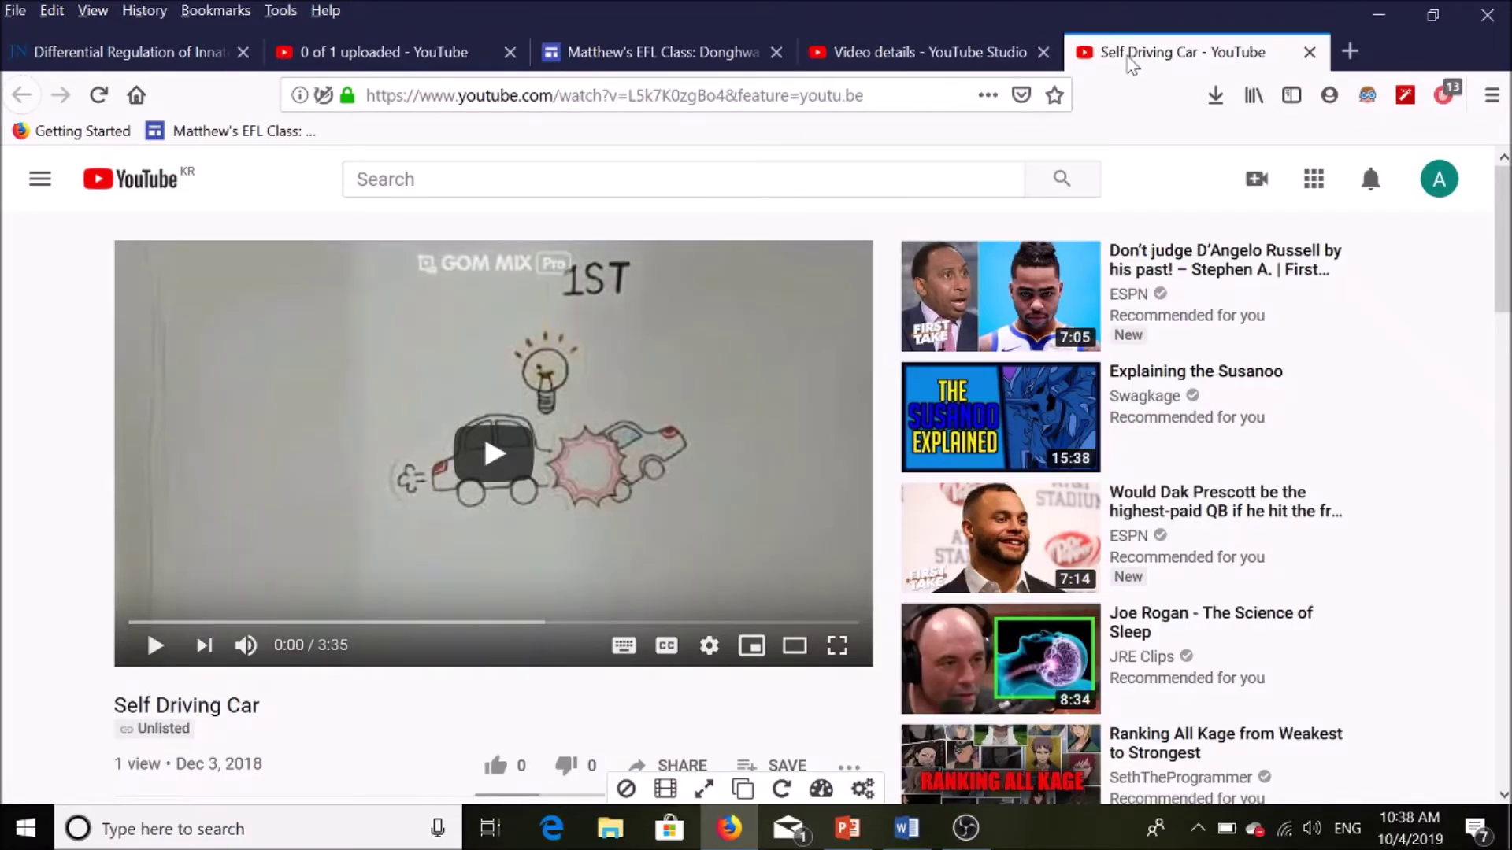
drag(1497, 202, 1503, 288)
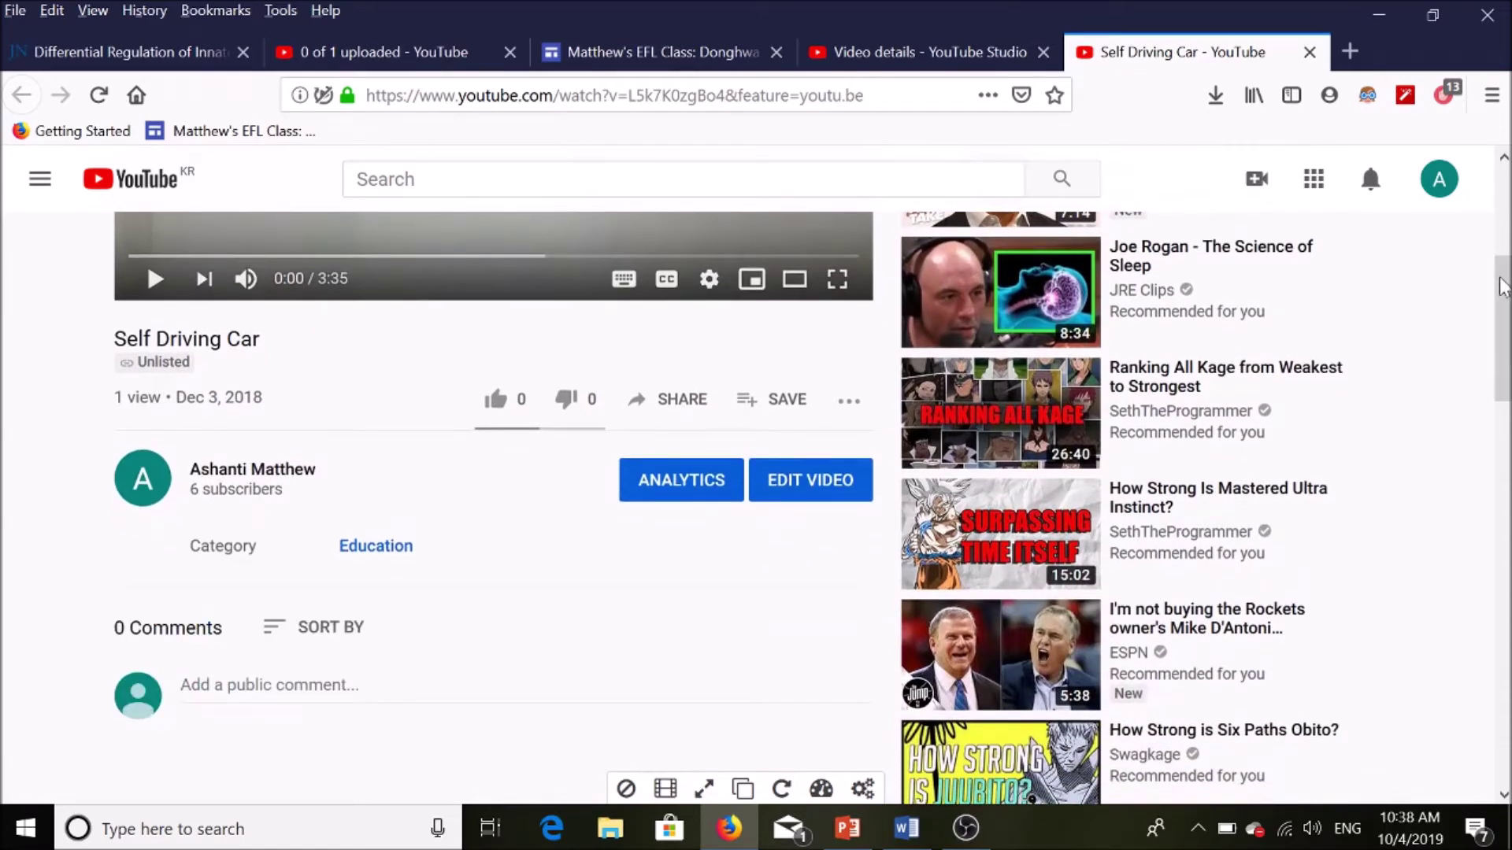
click(849, 404)
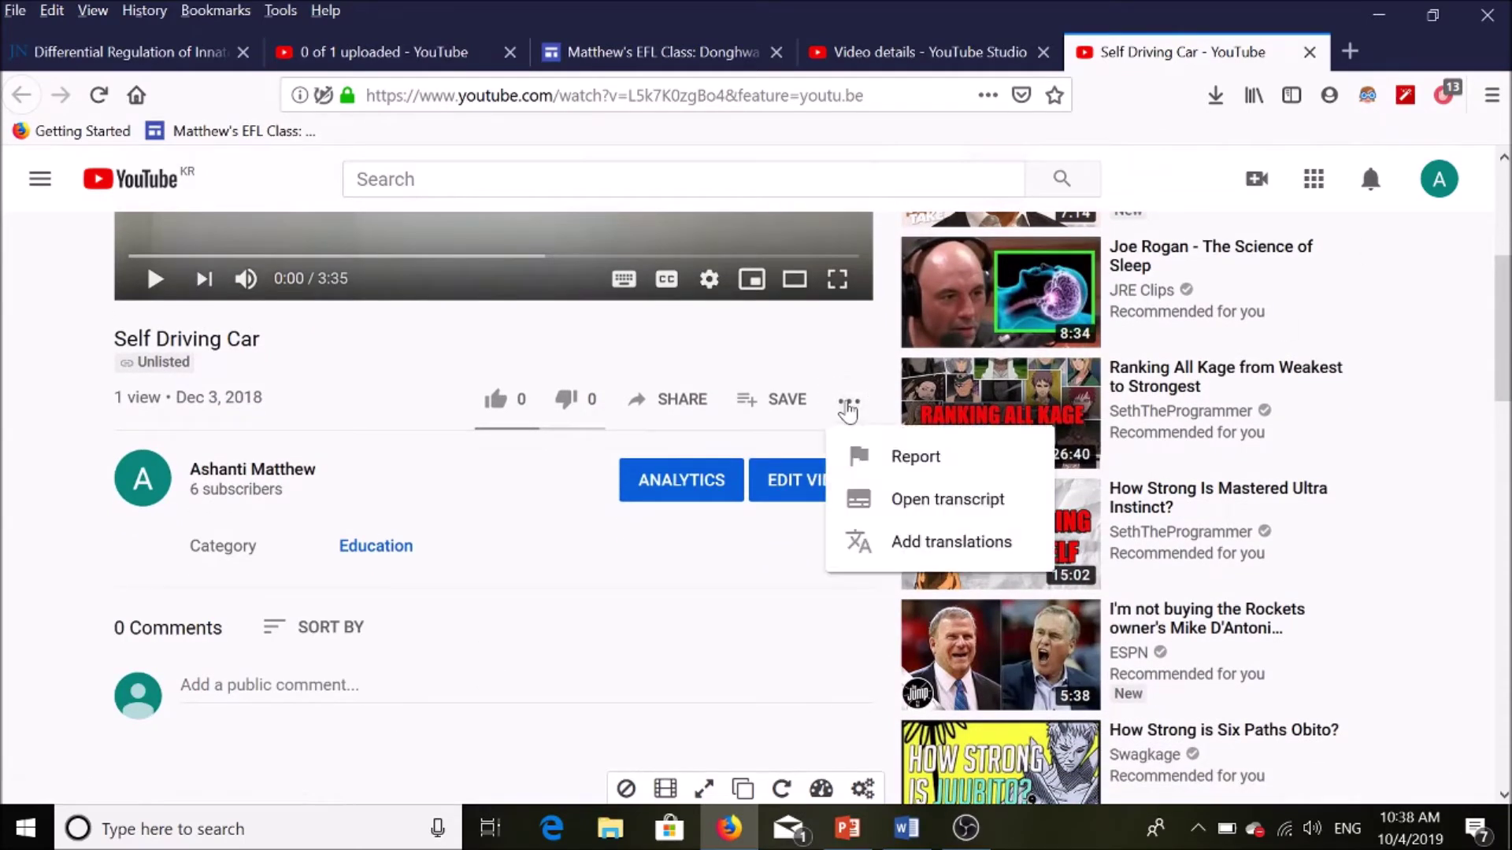
click(712, 603)
click(824, 500)
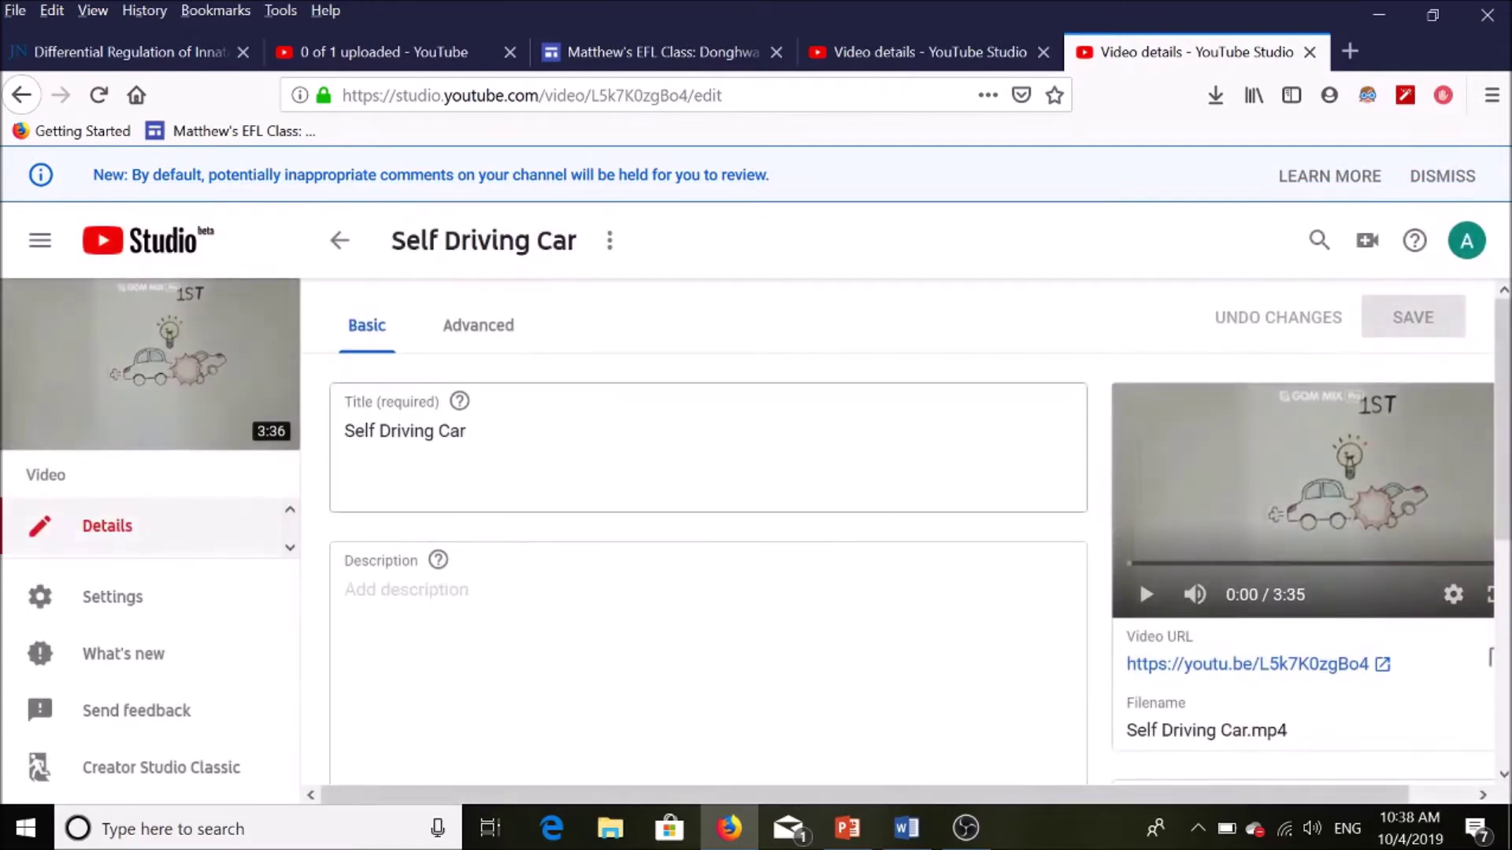
Set the Self Driving Car video's visibility to Public, save the change and return to its watch page.
drag(1505, 342, 1504, 491)
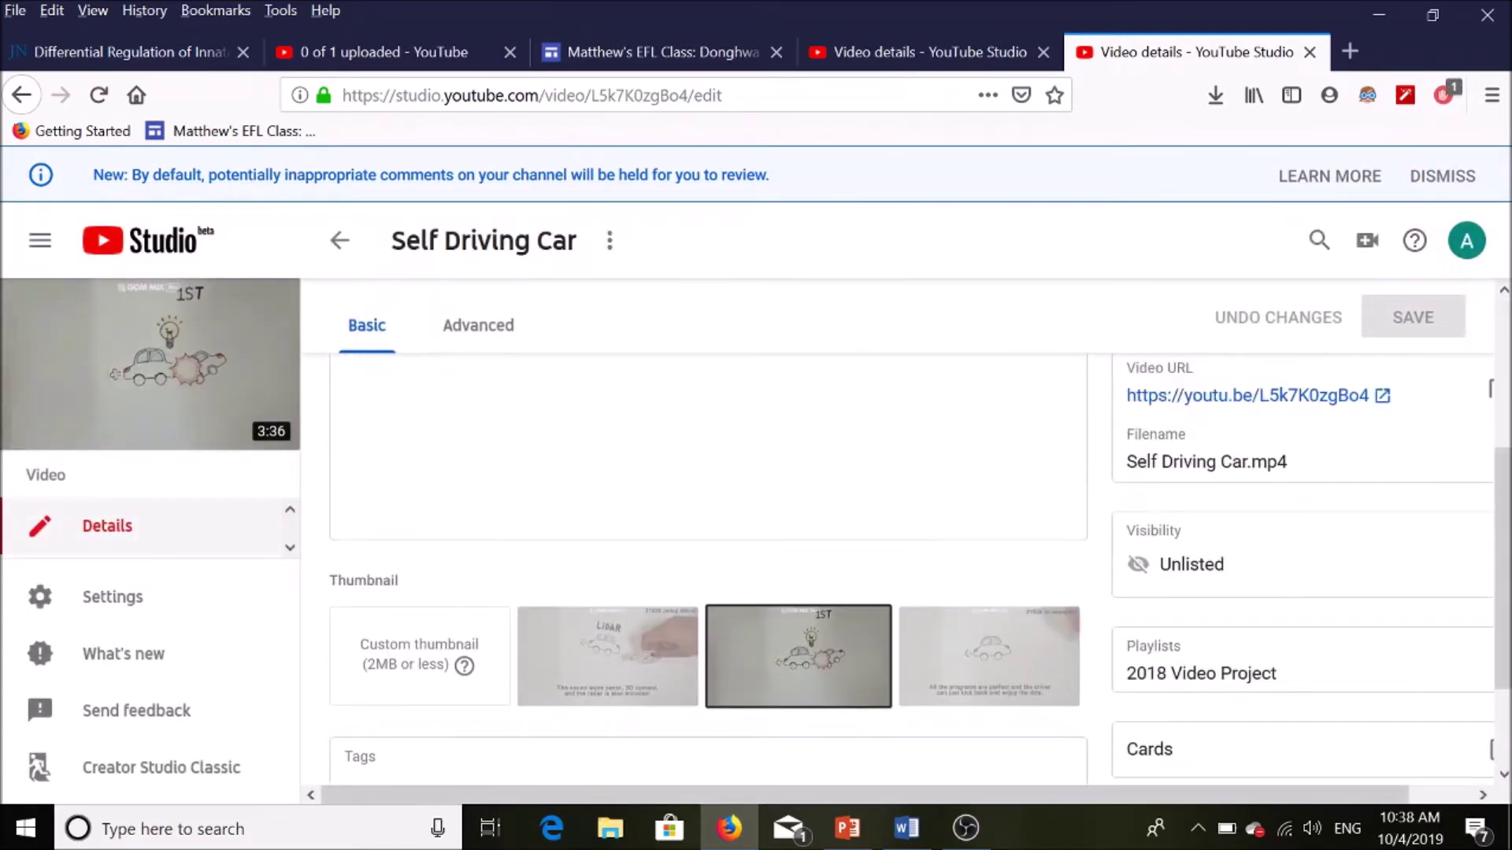
click(1181, 572)
click(1066, 378)
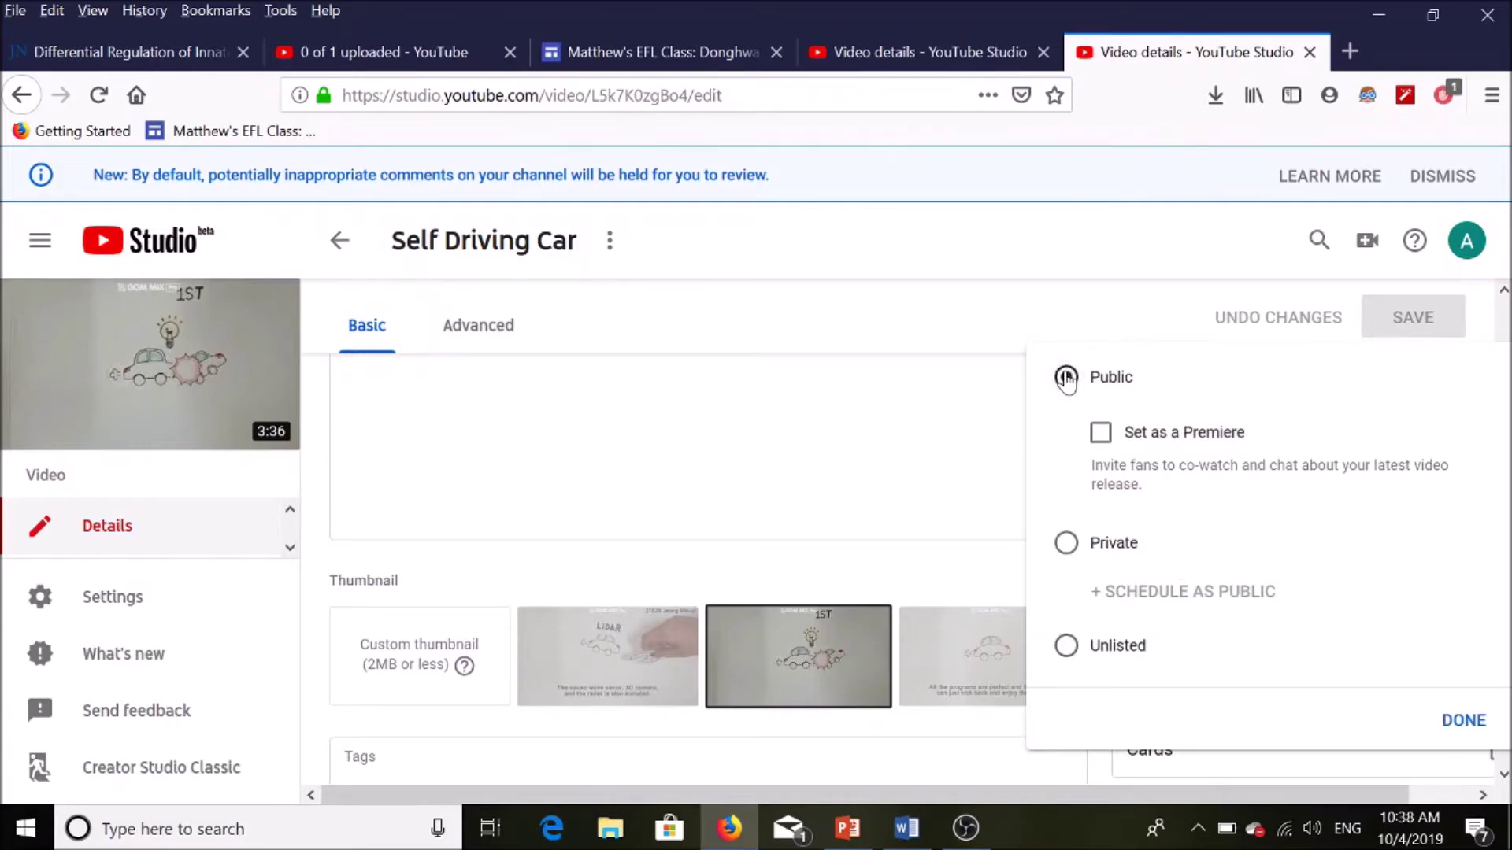
click(1460, 722)
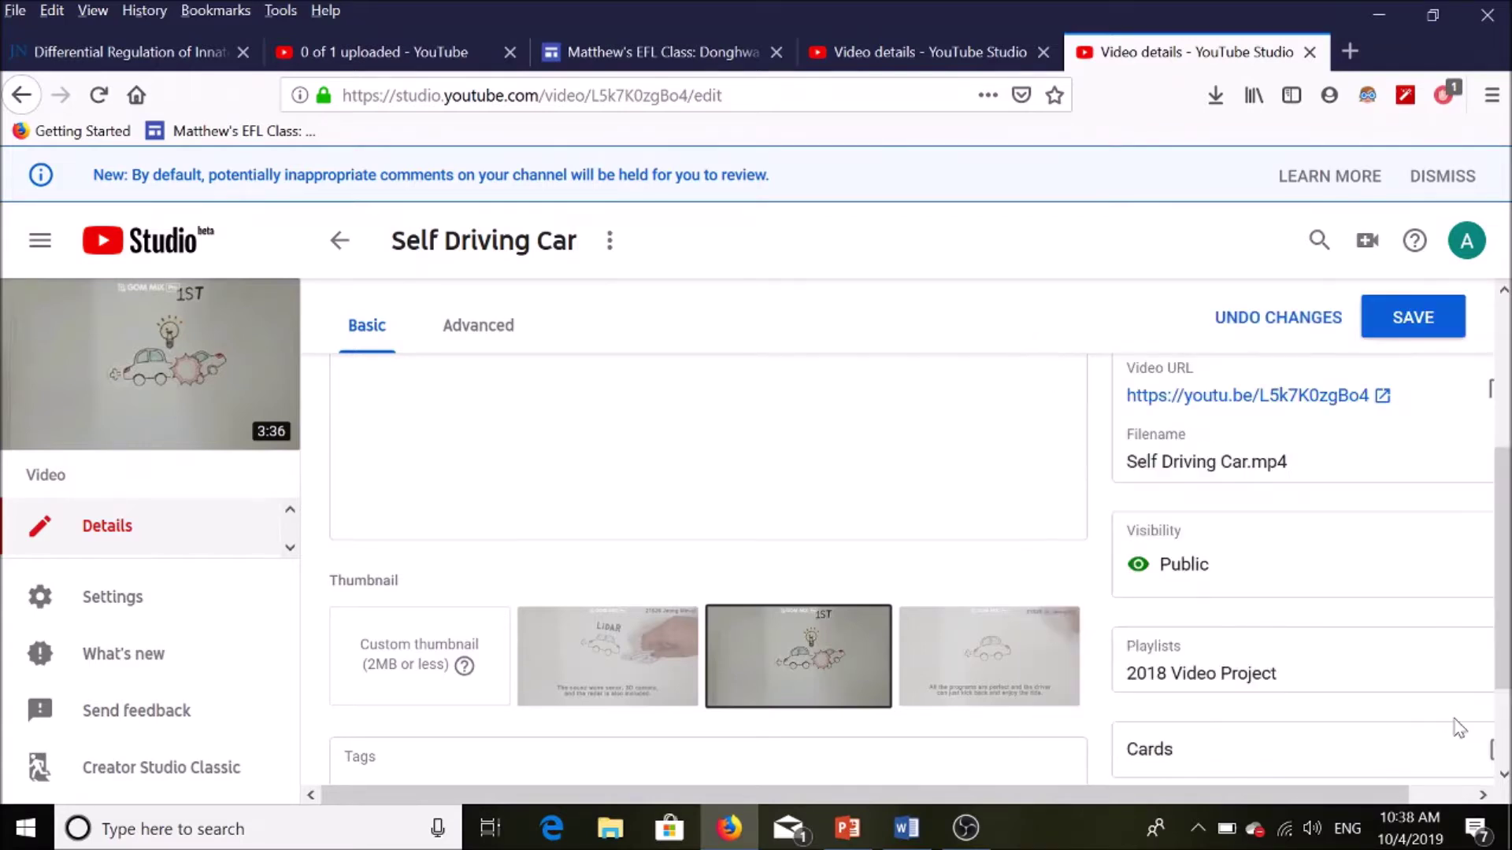
click(1430, 335)
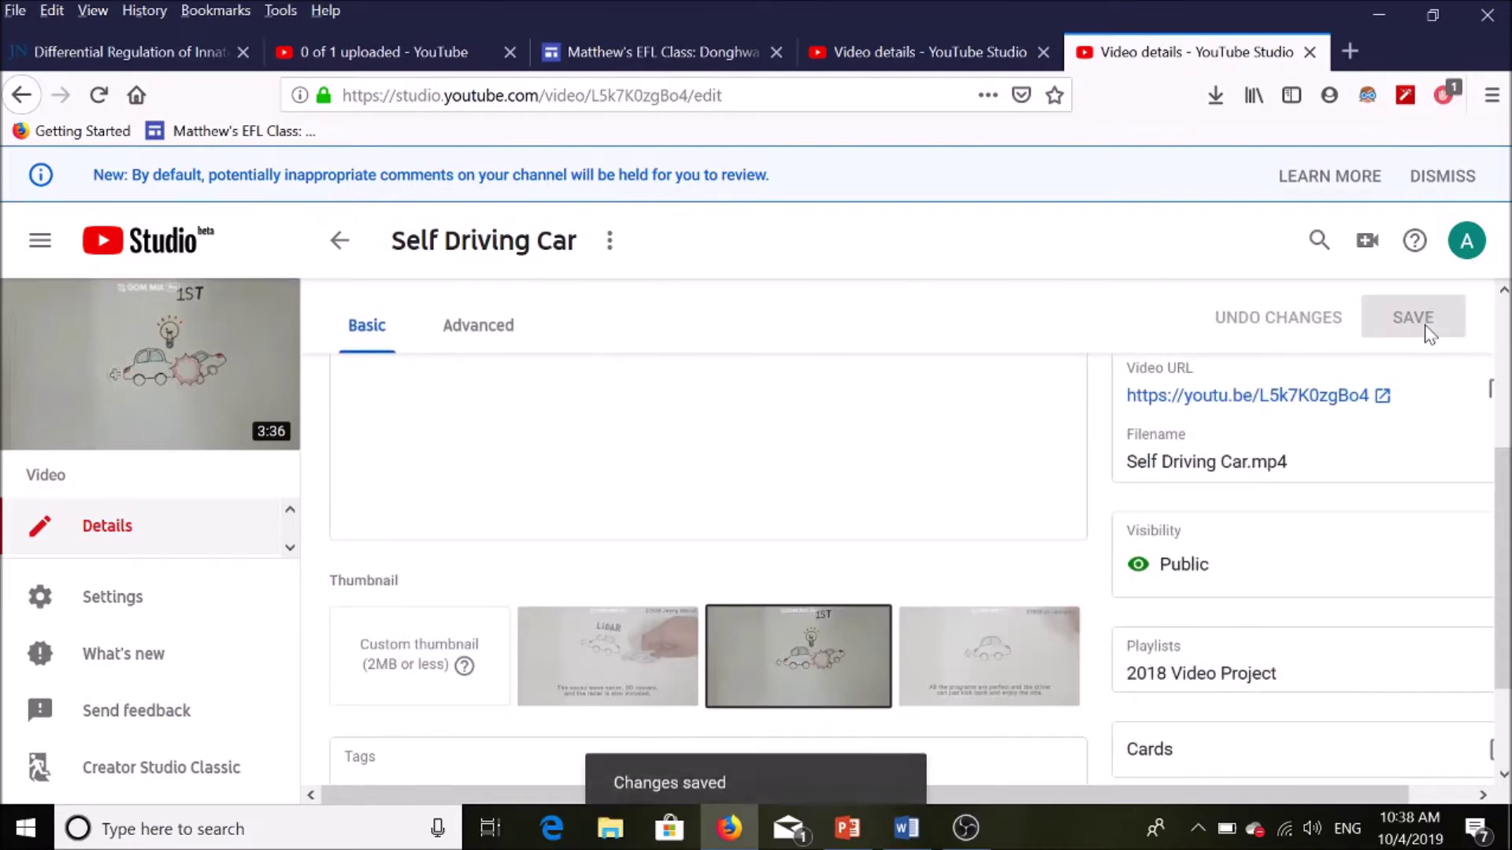
drag(1505, 487, 1504, 335)
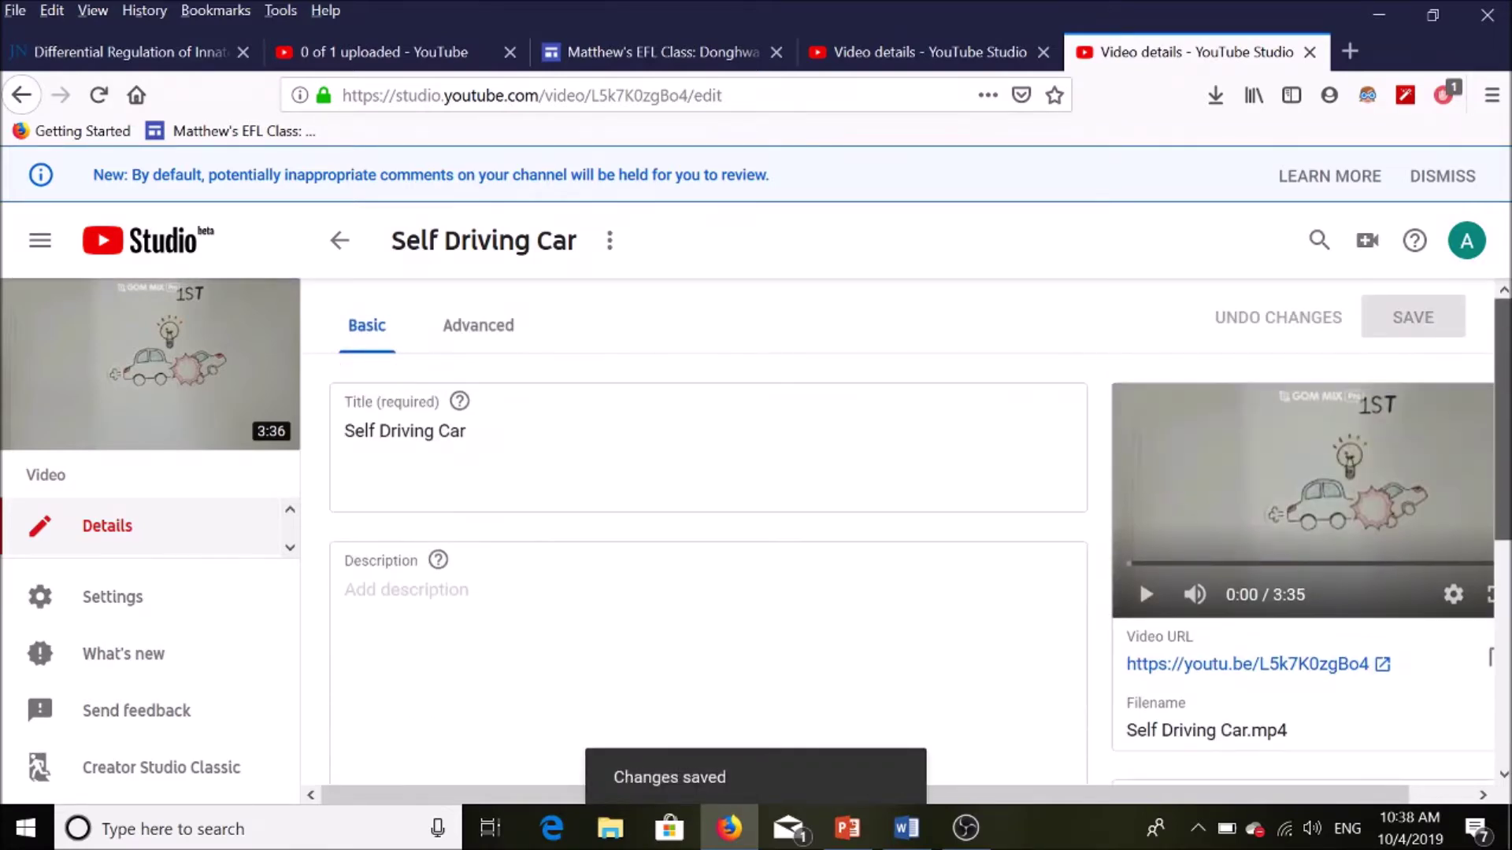
click(22, 94)
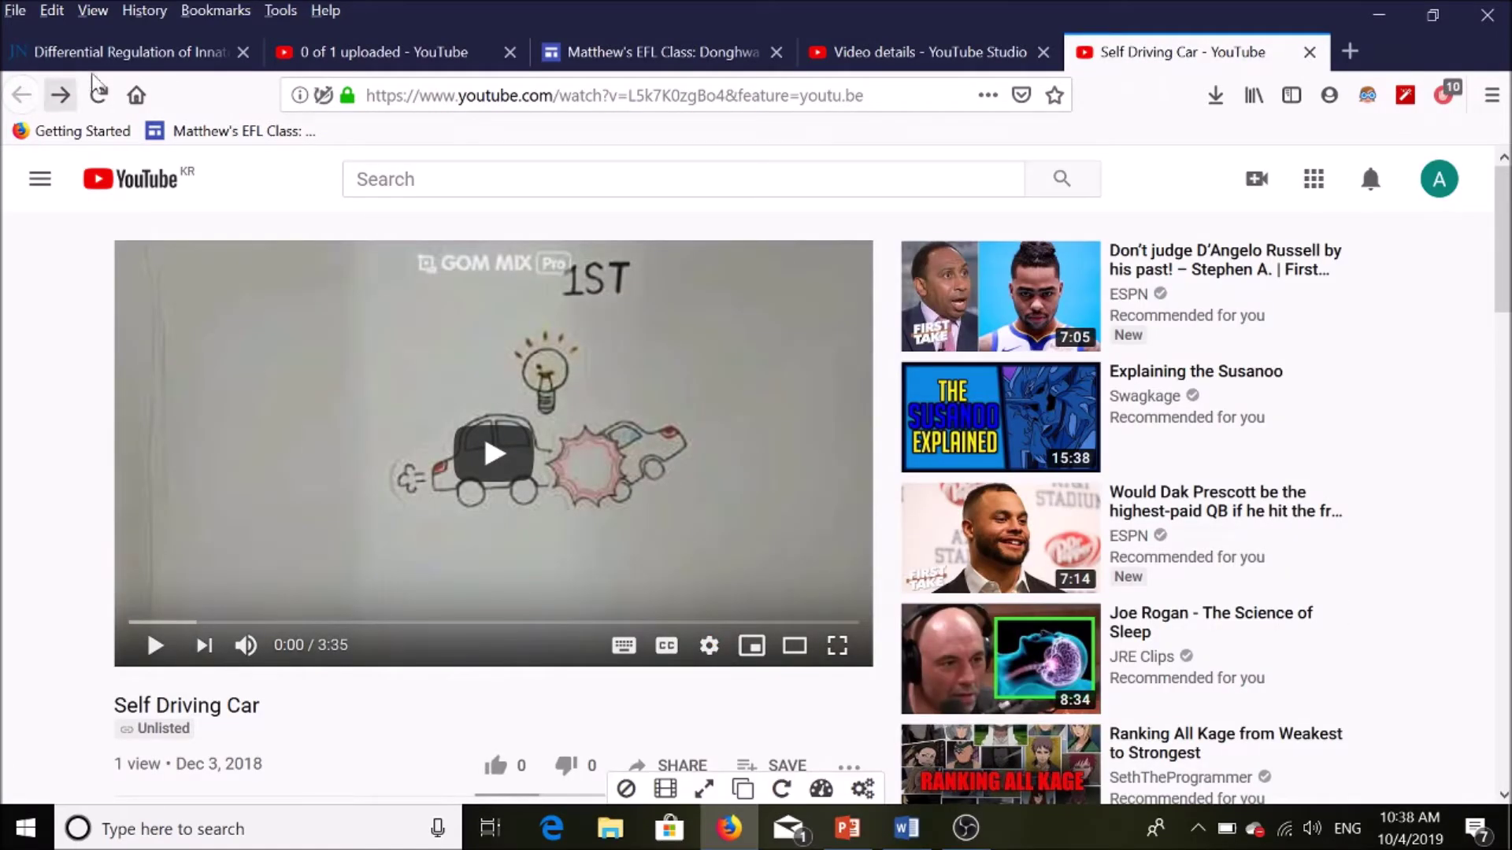
On the EFL class website, go to the 2019 Class-site links and open the 2019:213 Zero Egg site.
click(654, 59)
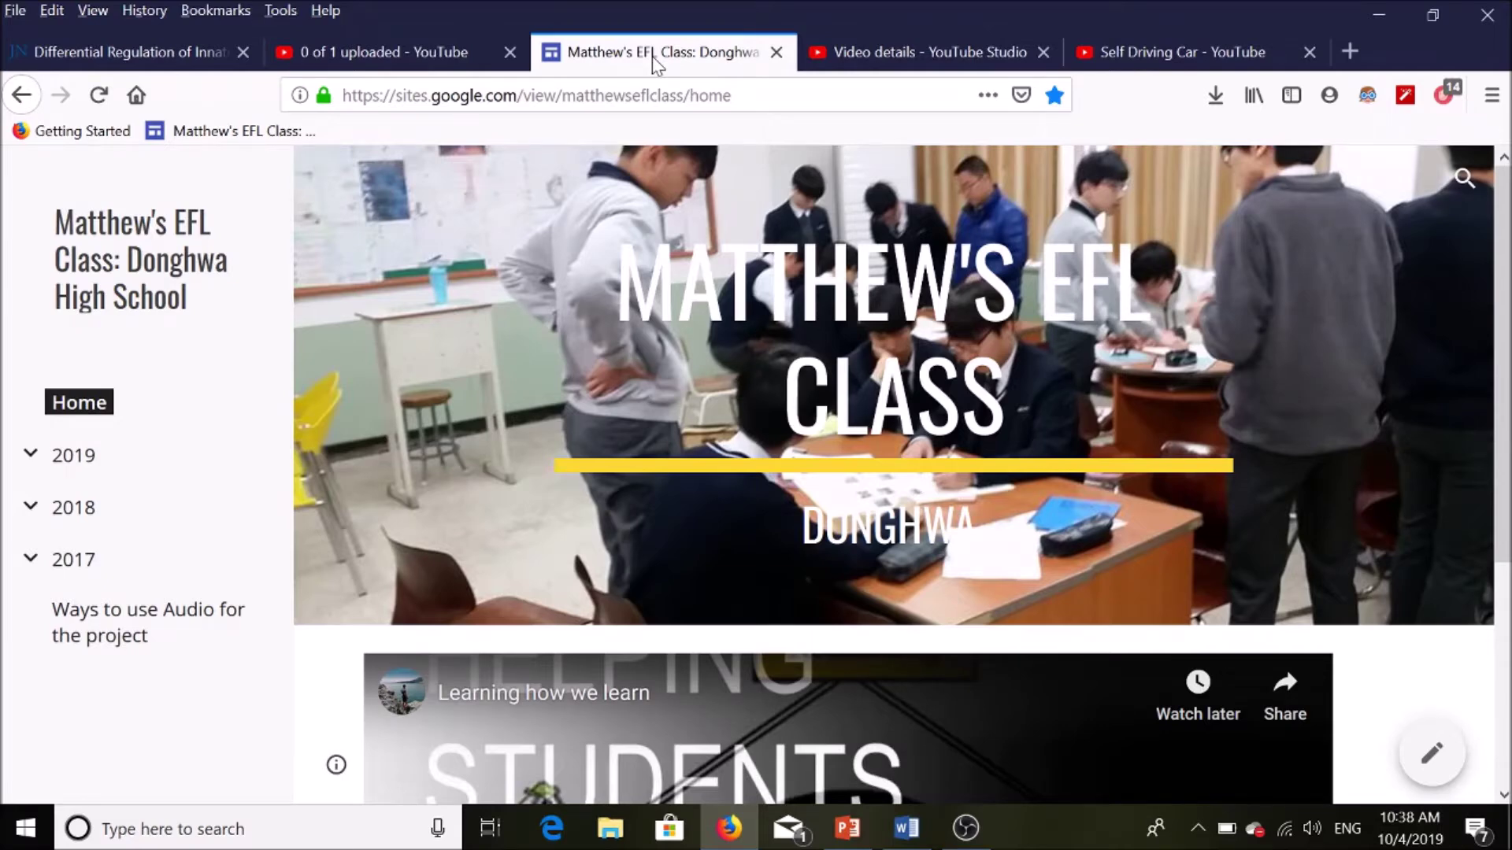
click(29, 469)
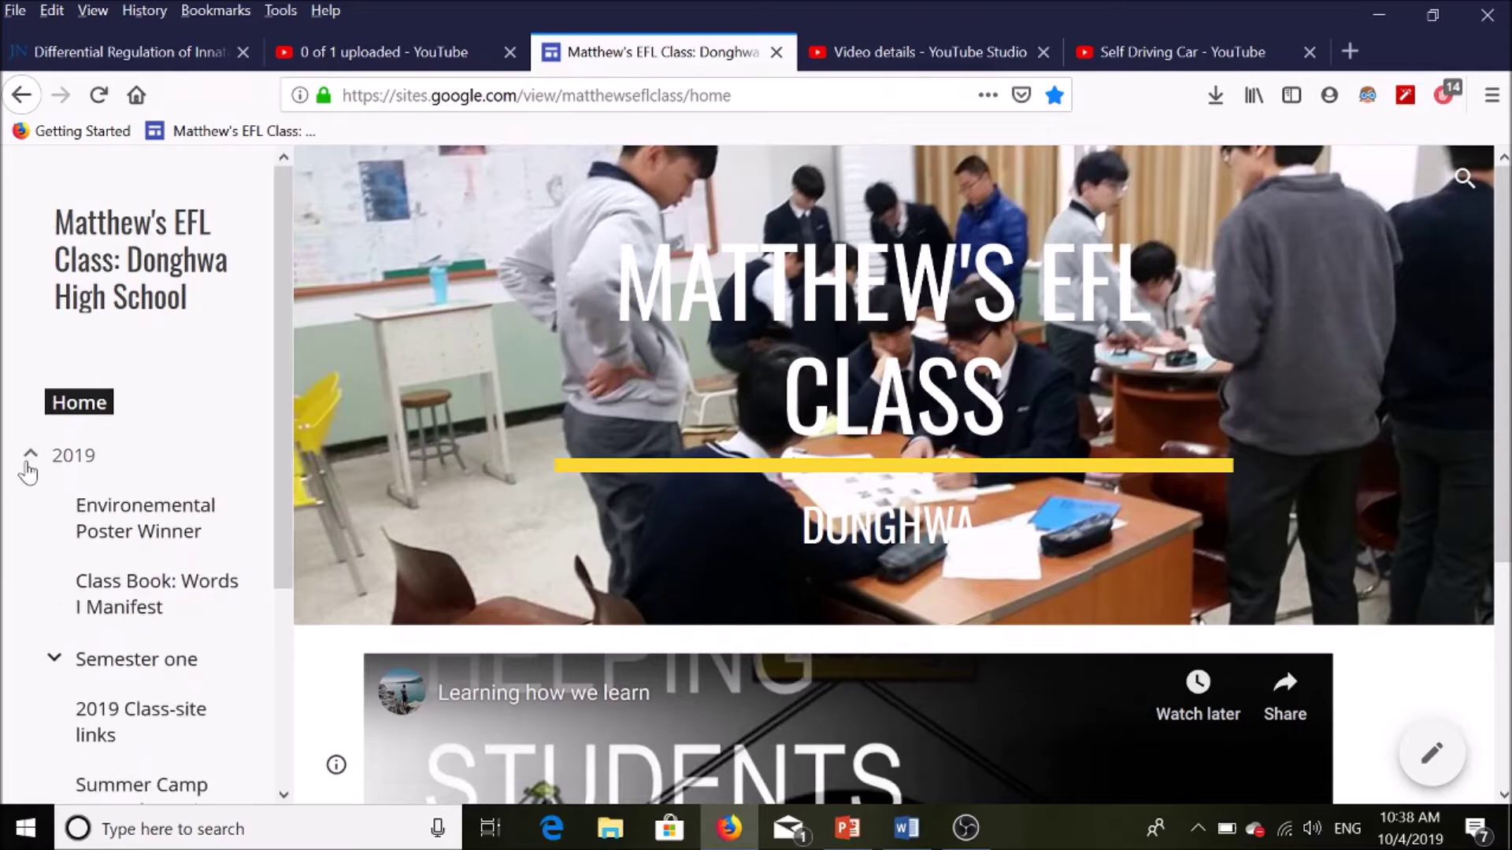
drag(283, 468, 286, 612)
click(167, 512)
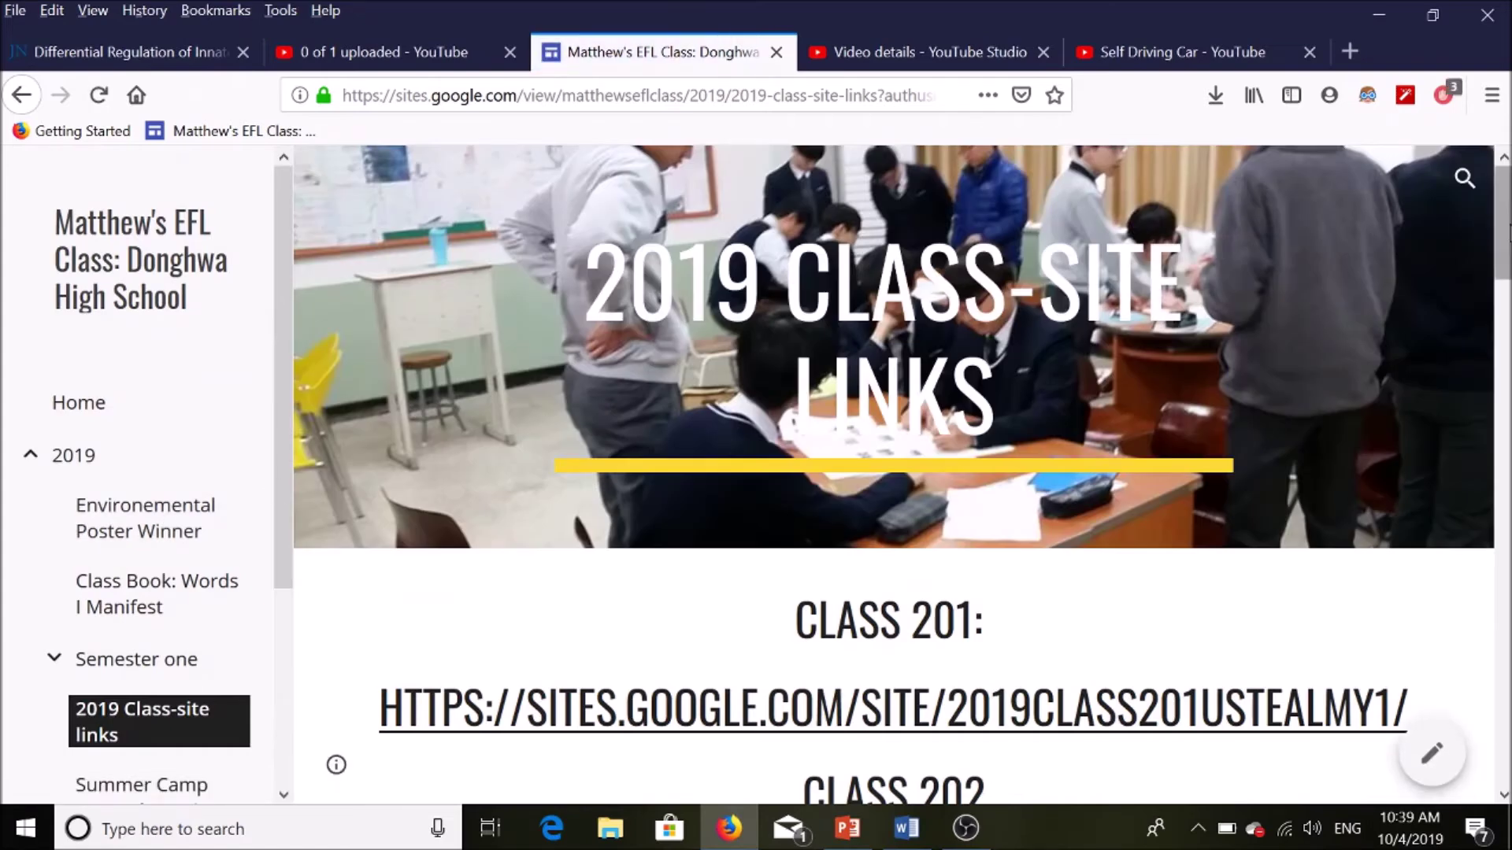
scroll(1482, 612, down, 20)
click(1046, 493)
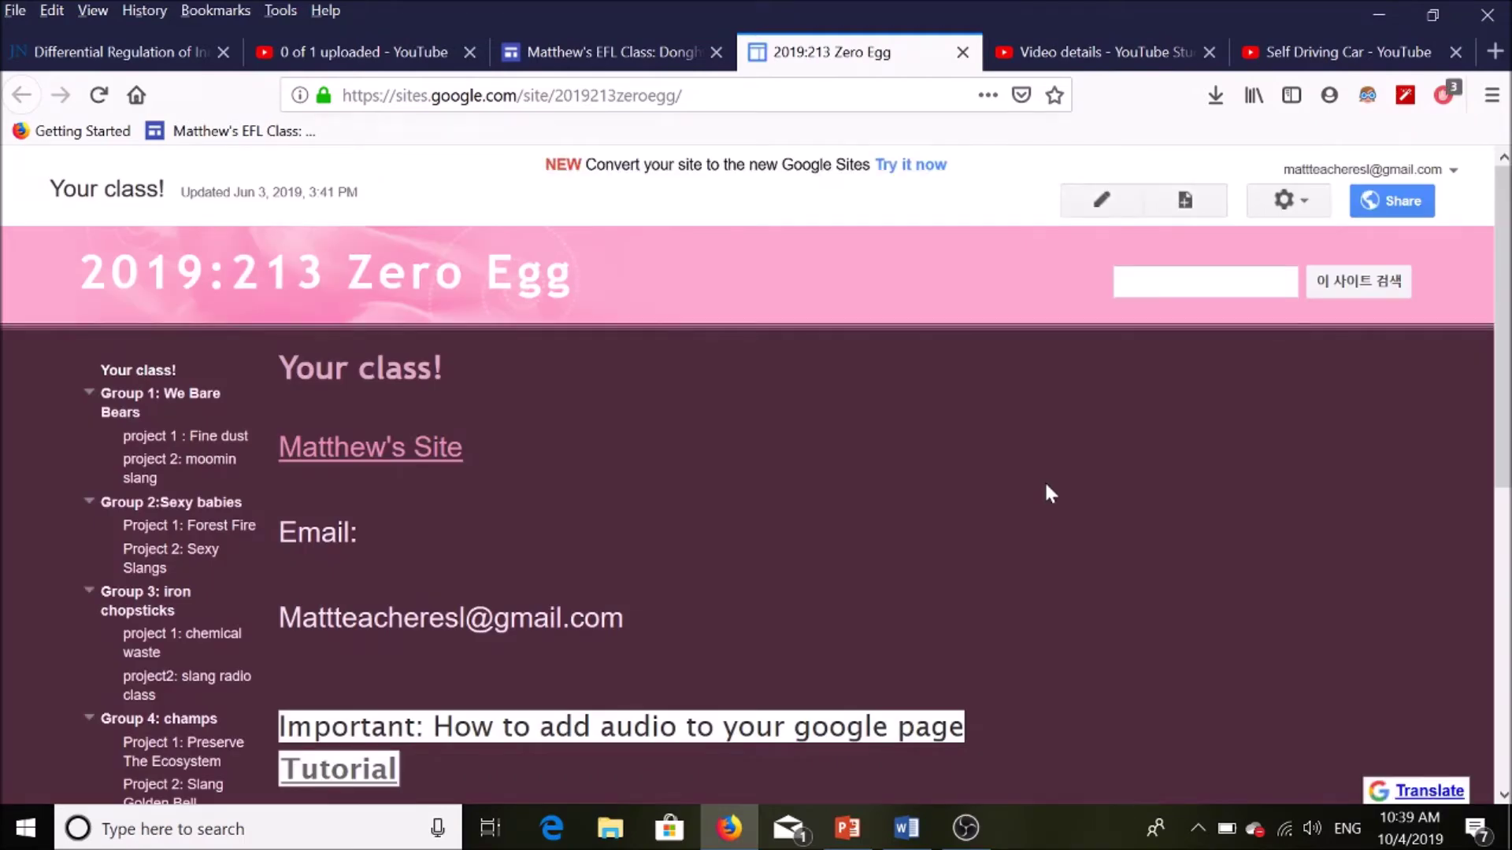
Open the page "Group 8 TEACH: Where's Waldo?" on the class site.
scroll(1474, 394, down, 7)
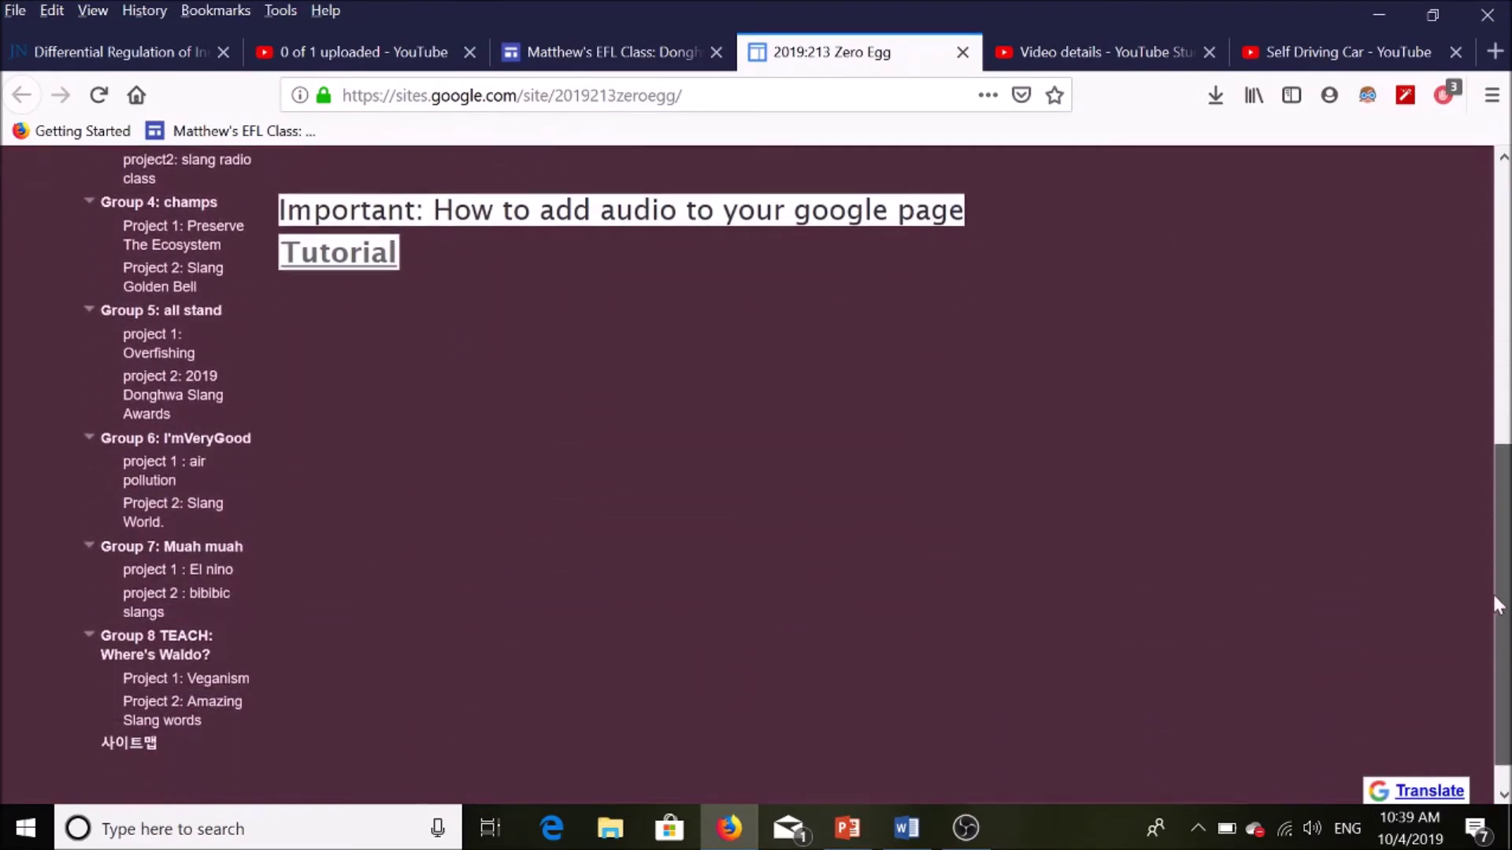
click(181, 610)
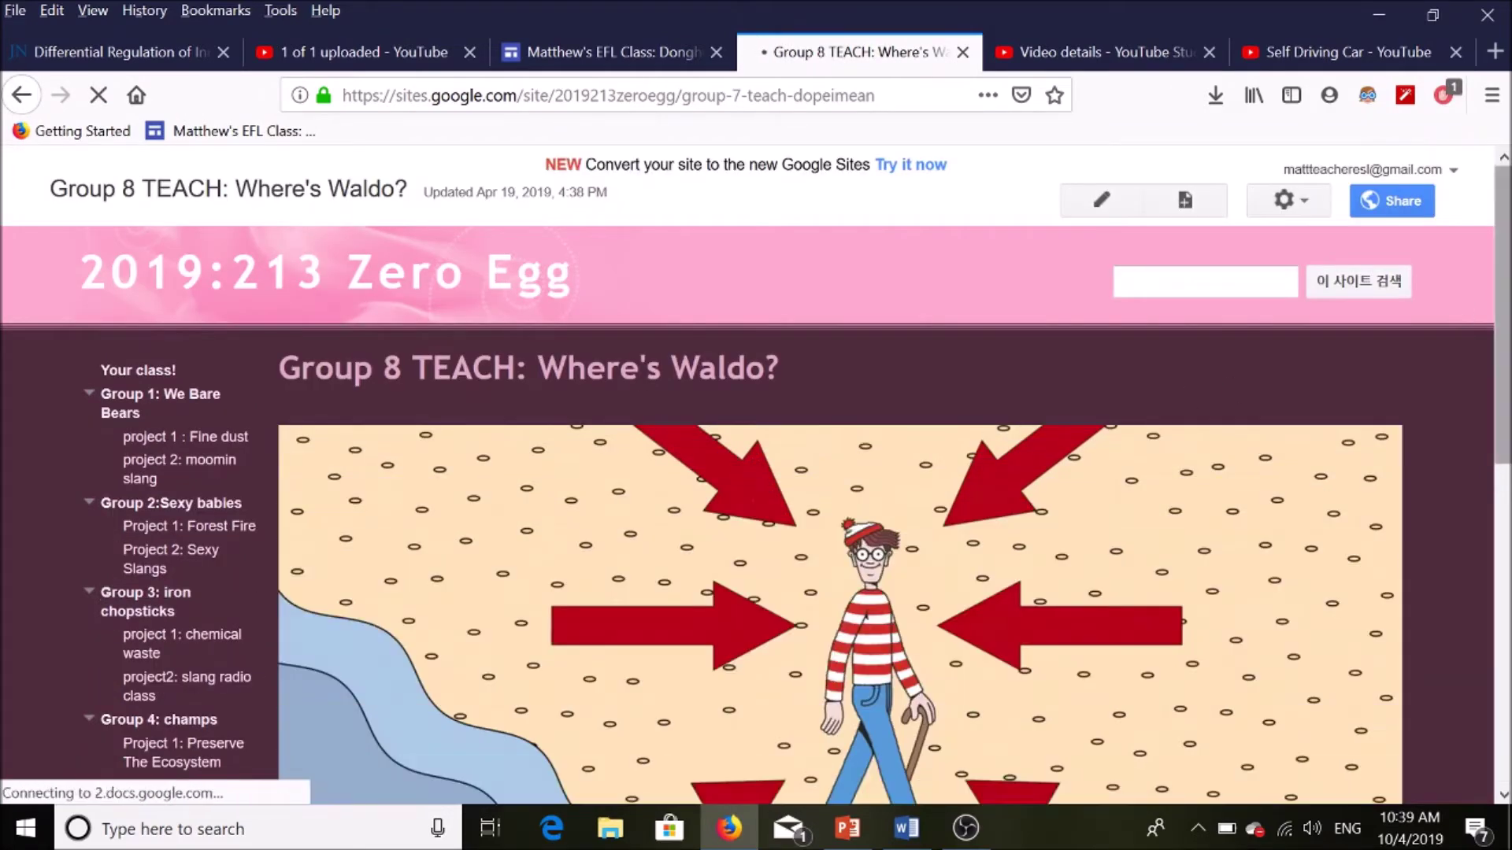
drag(1507, 257, 1509, 313)
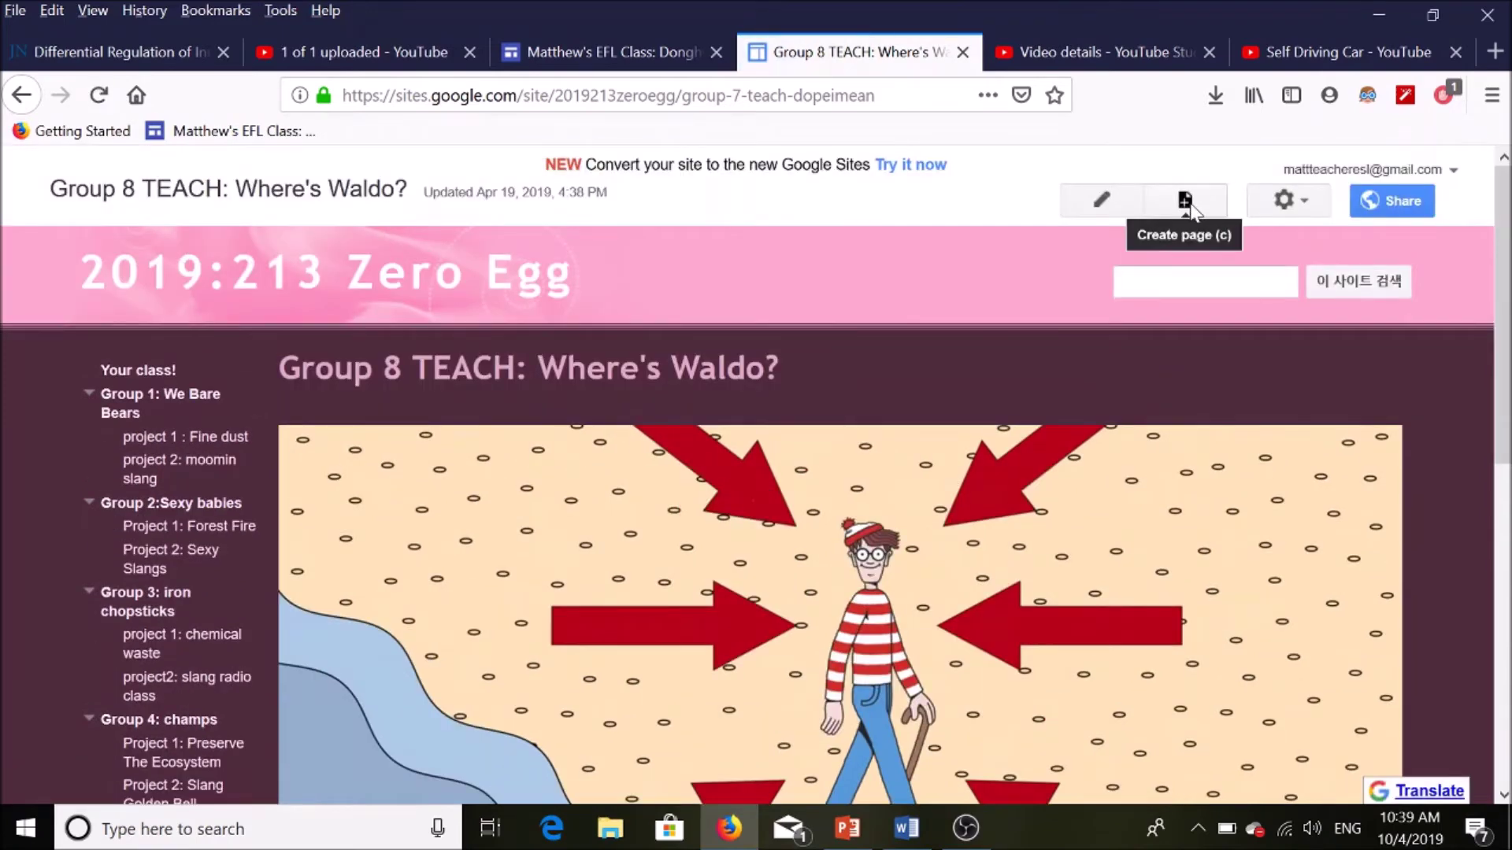
Create a web page named "Project 3: Self-Driving Car" under "Group 8 TEACH: Where's Waldo?".
click(1185, 201)
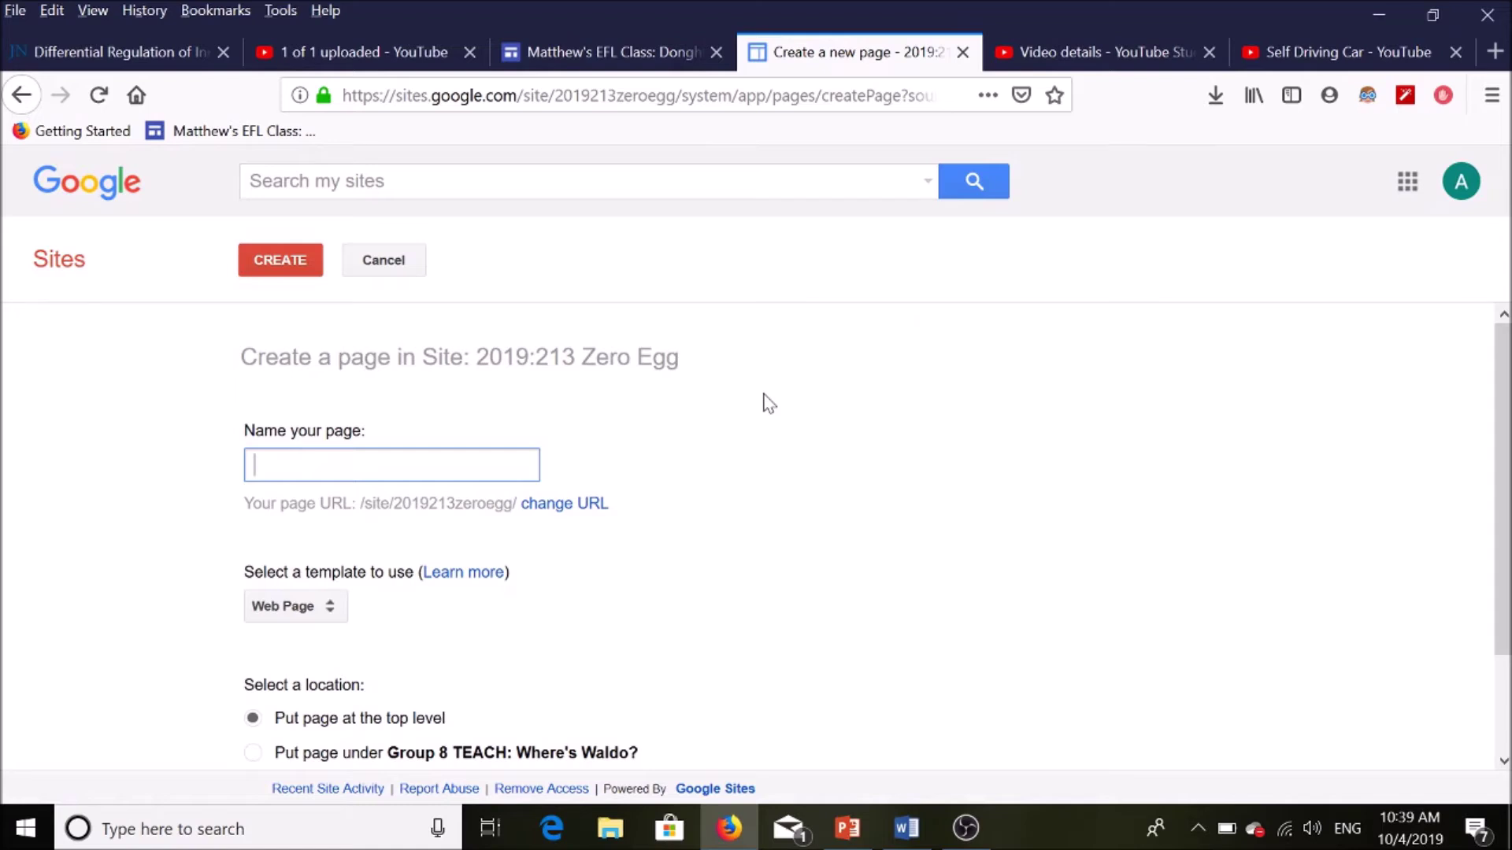
text(Project 3)
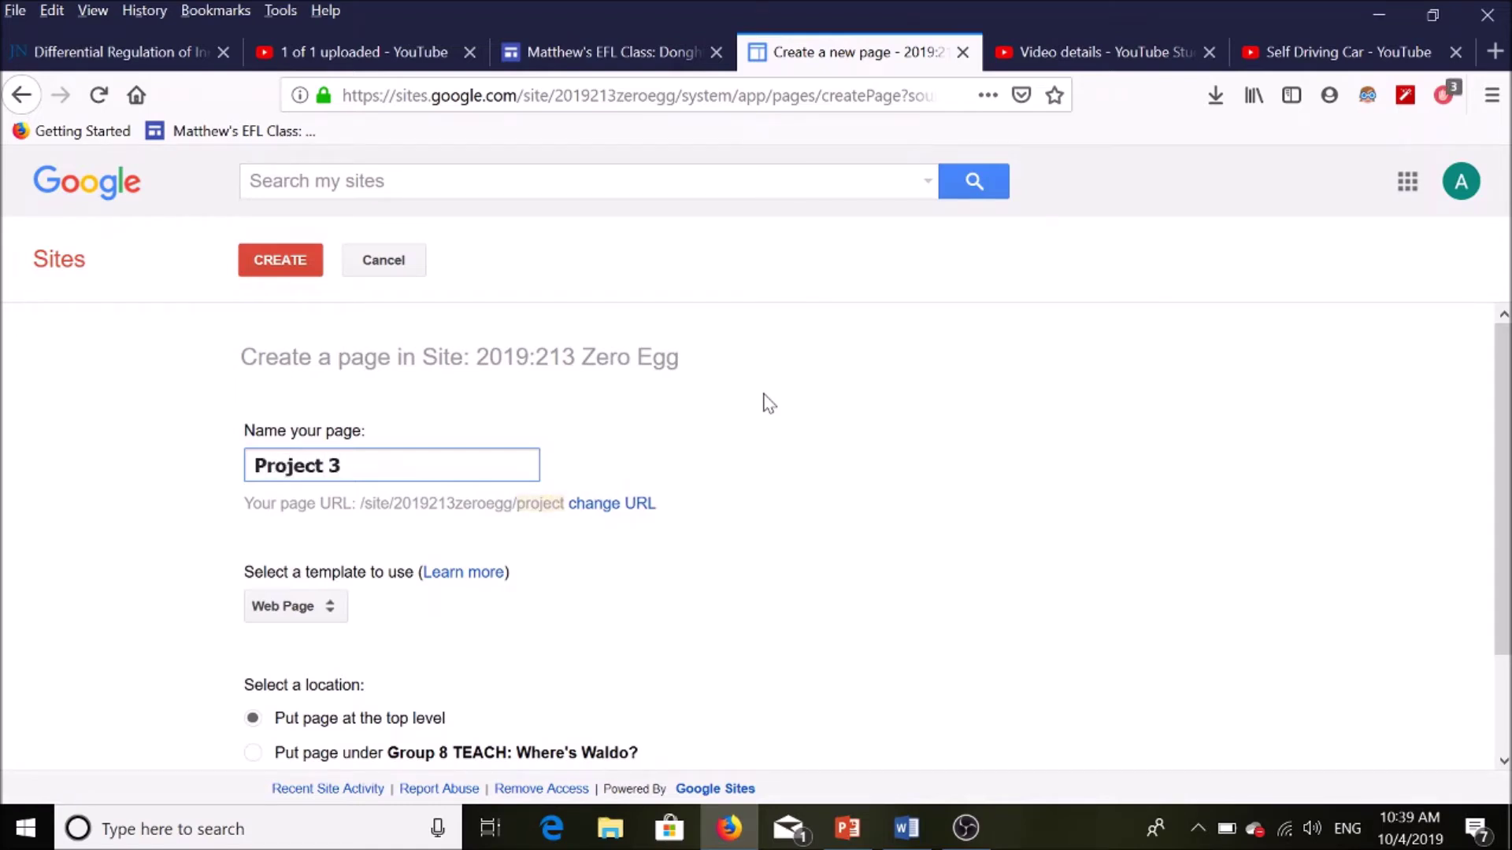
text(: Self-Driving Car)
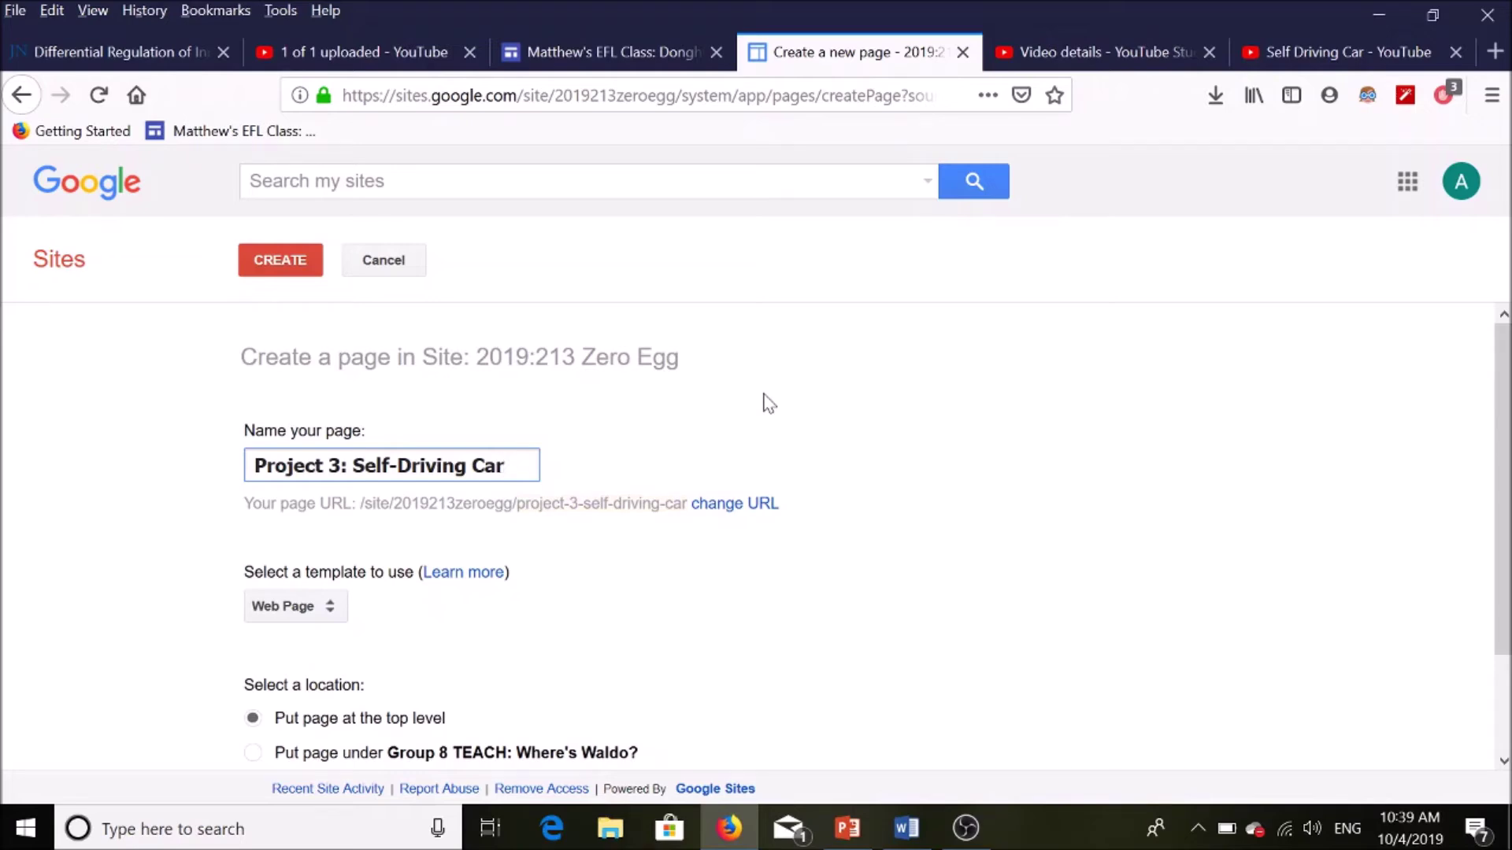
drag(1505, 415, 1256, 581)
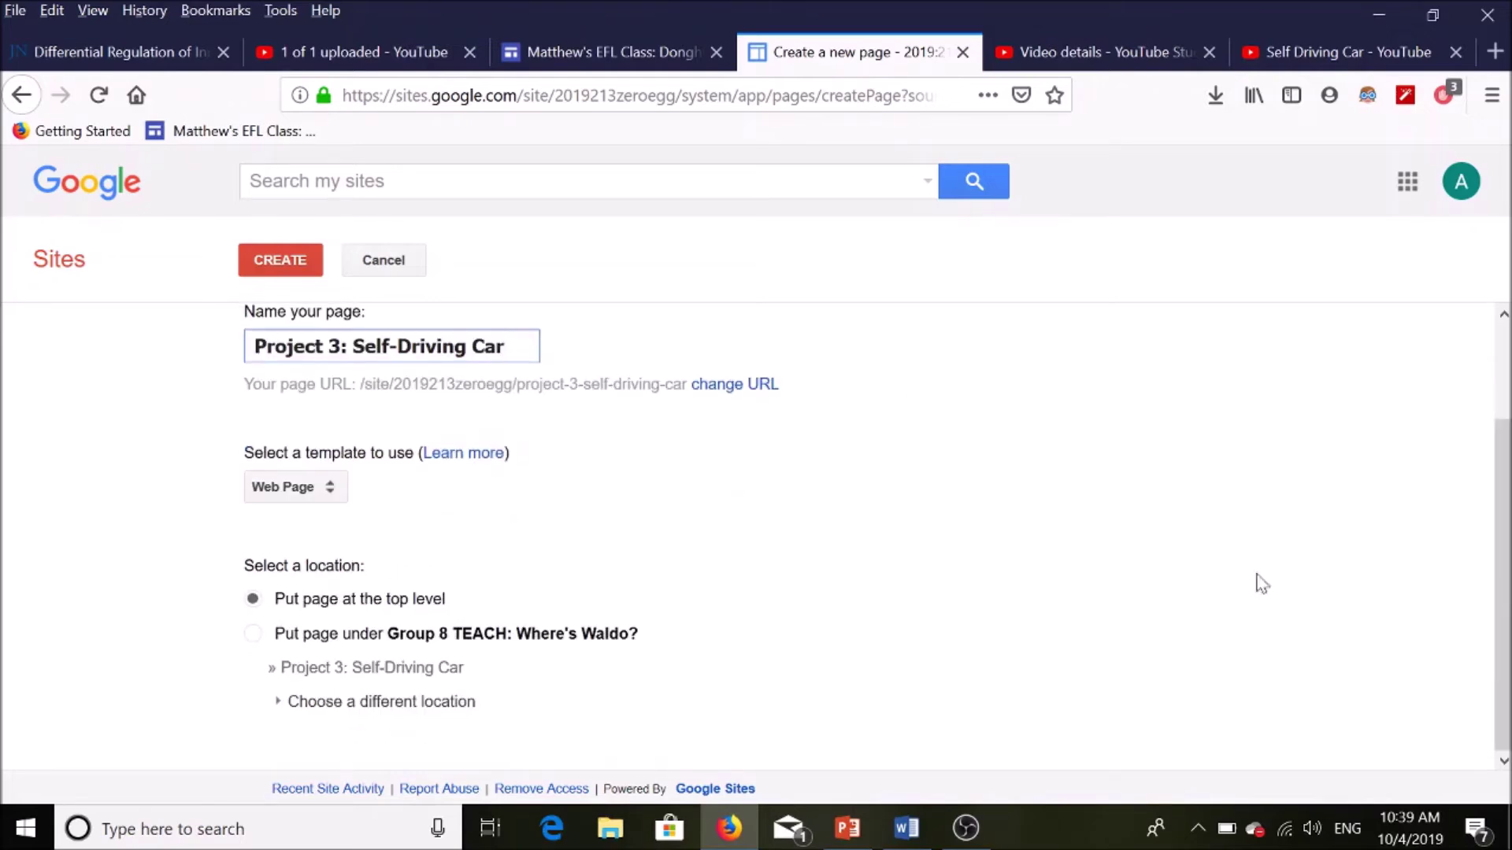
click(252, 635)
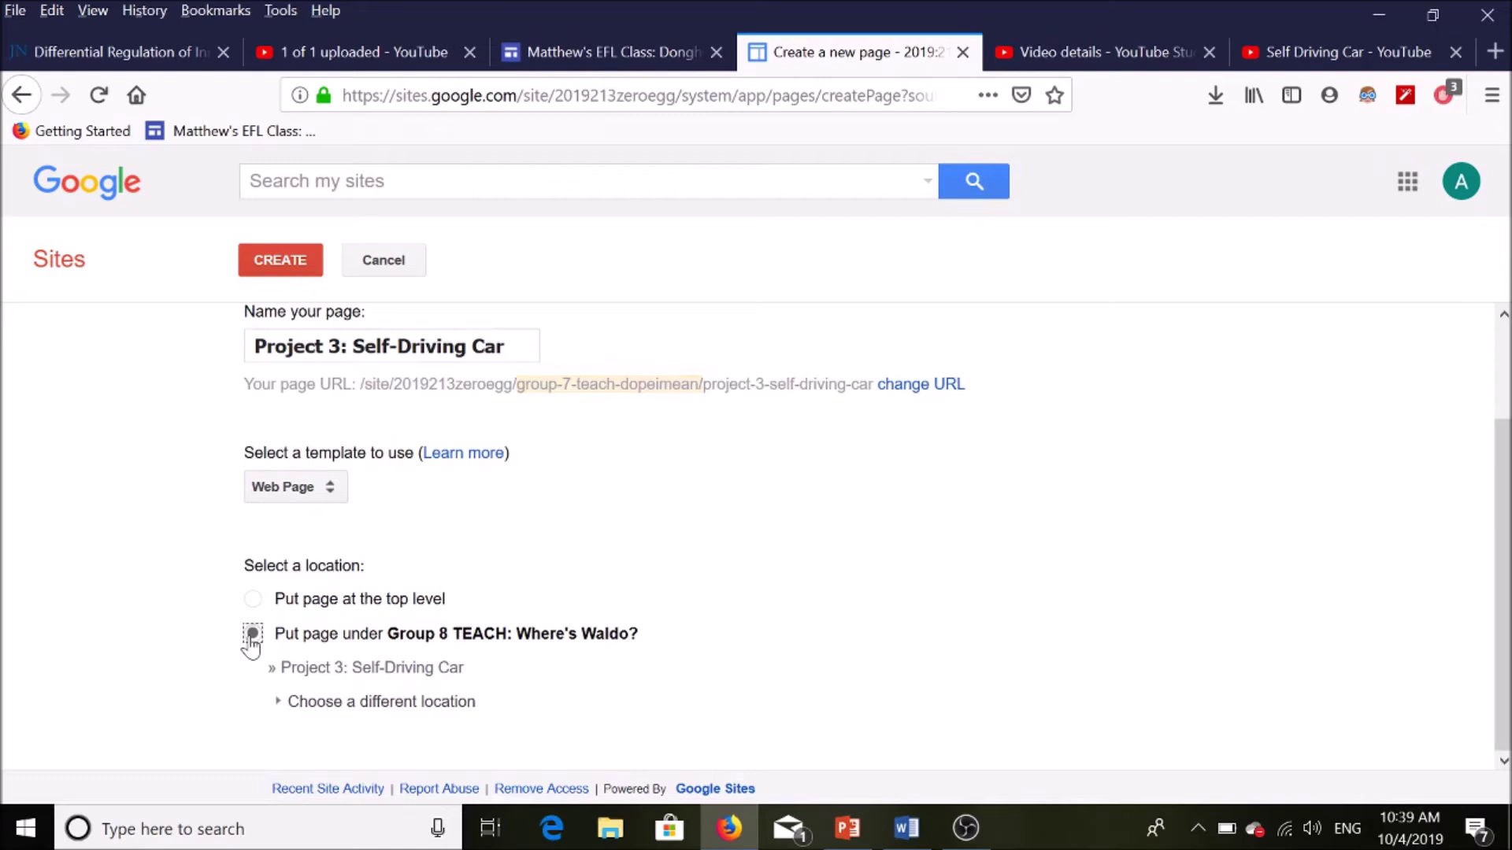
click(296, 270)
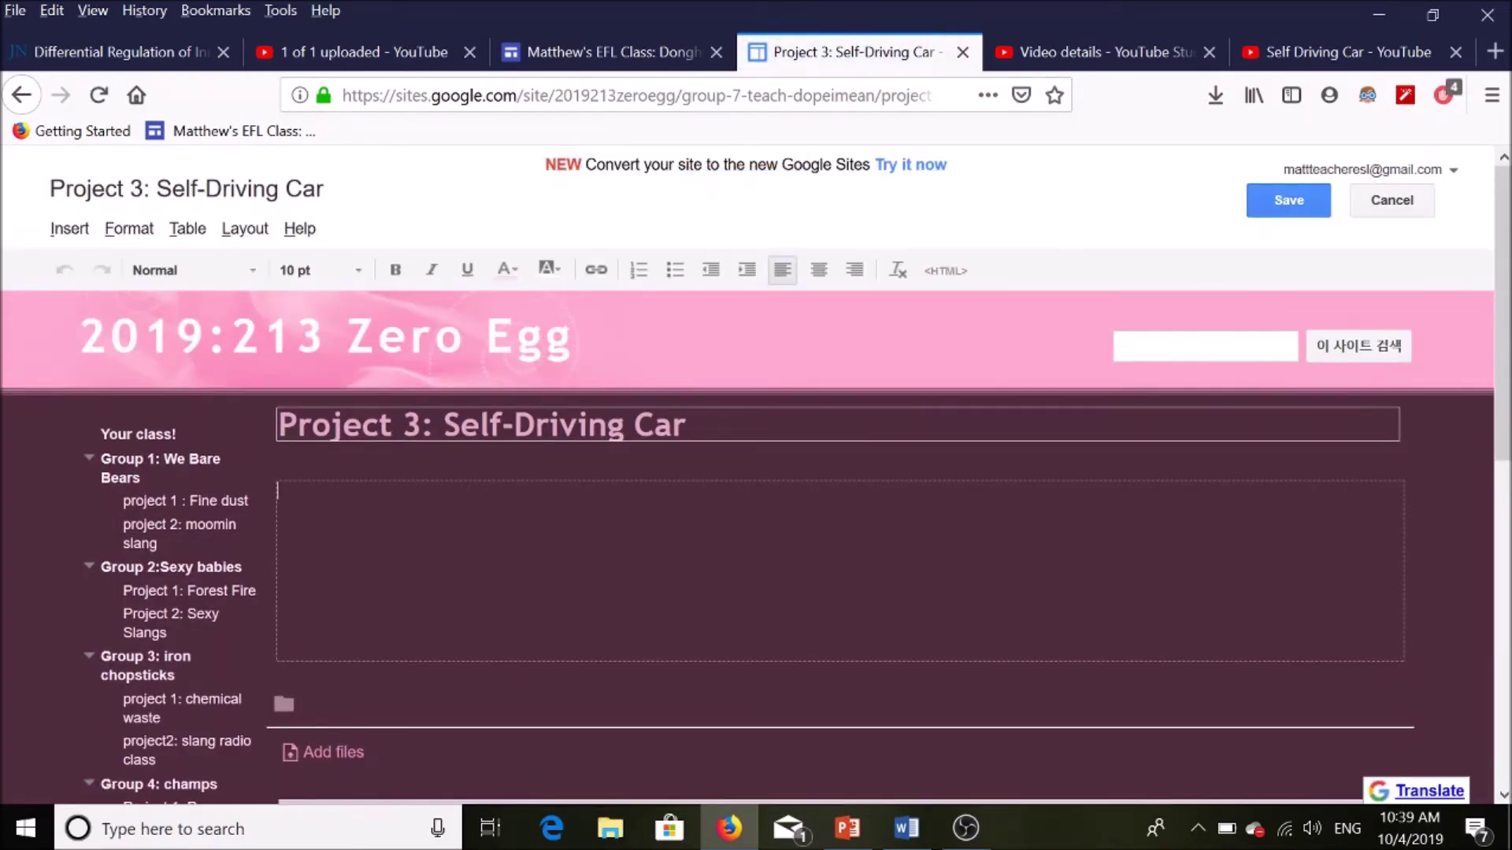
Copy the embed code of the Self Driving Car video from its YouTube watch page.
click(1276, 48)
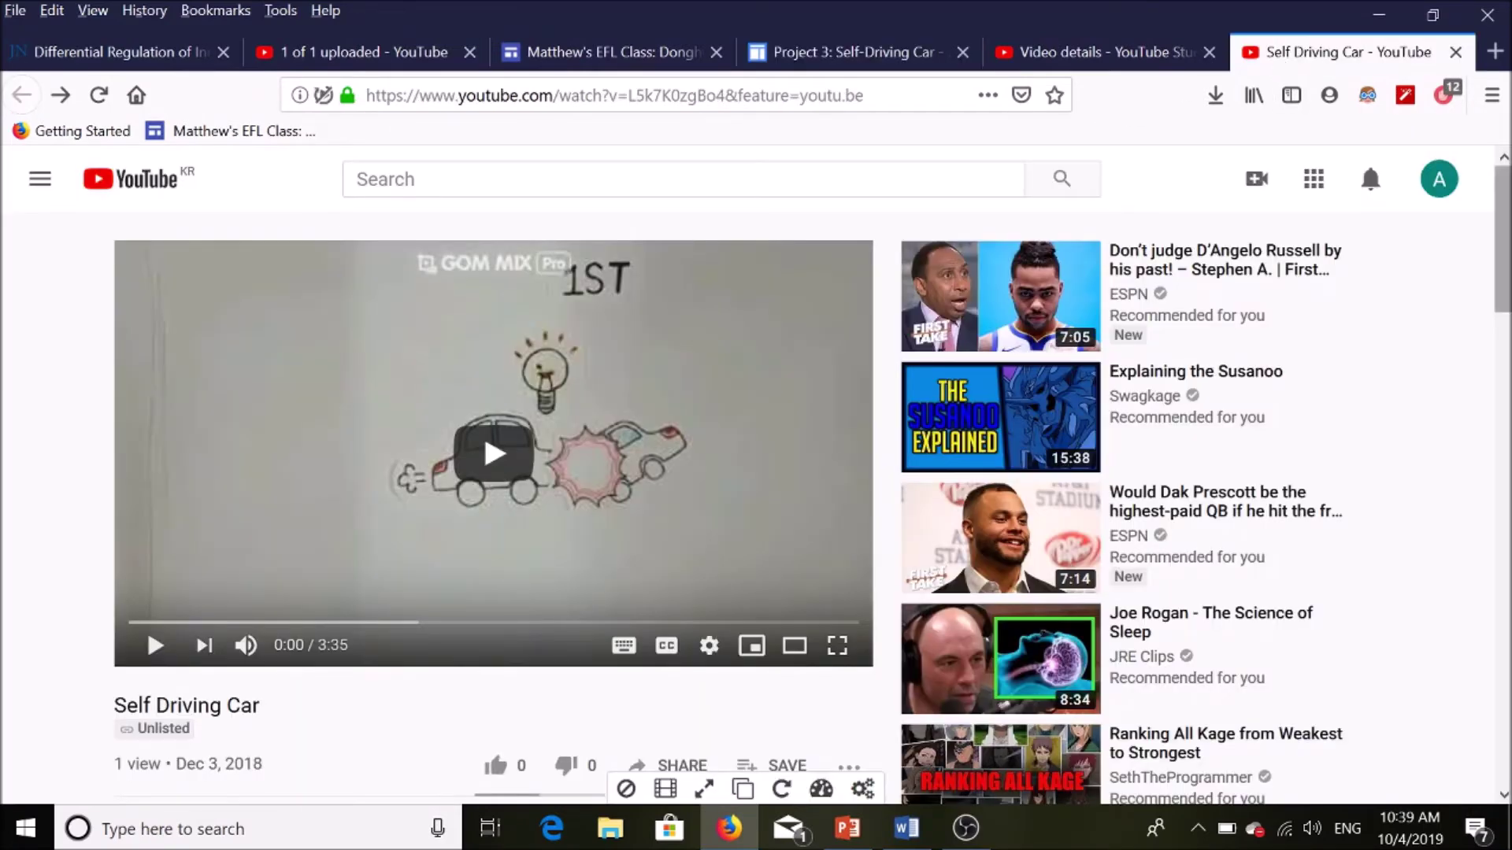
scroll(1502, 425, down, 9)
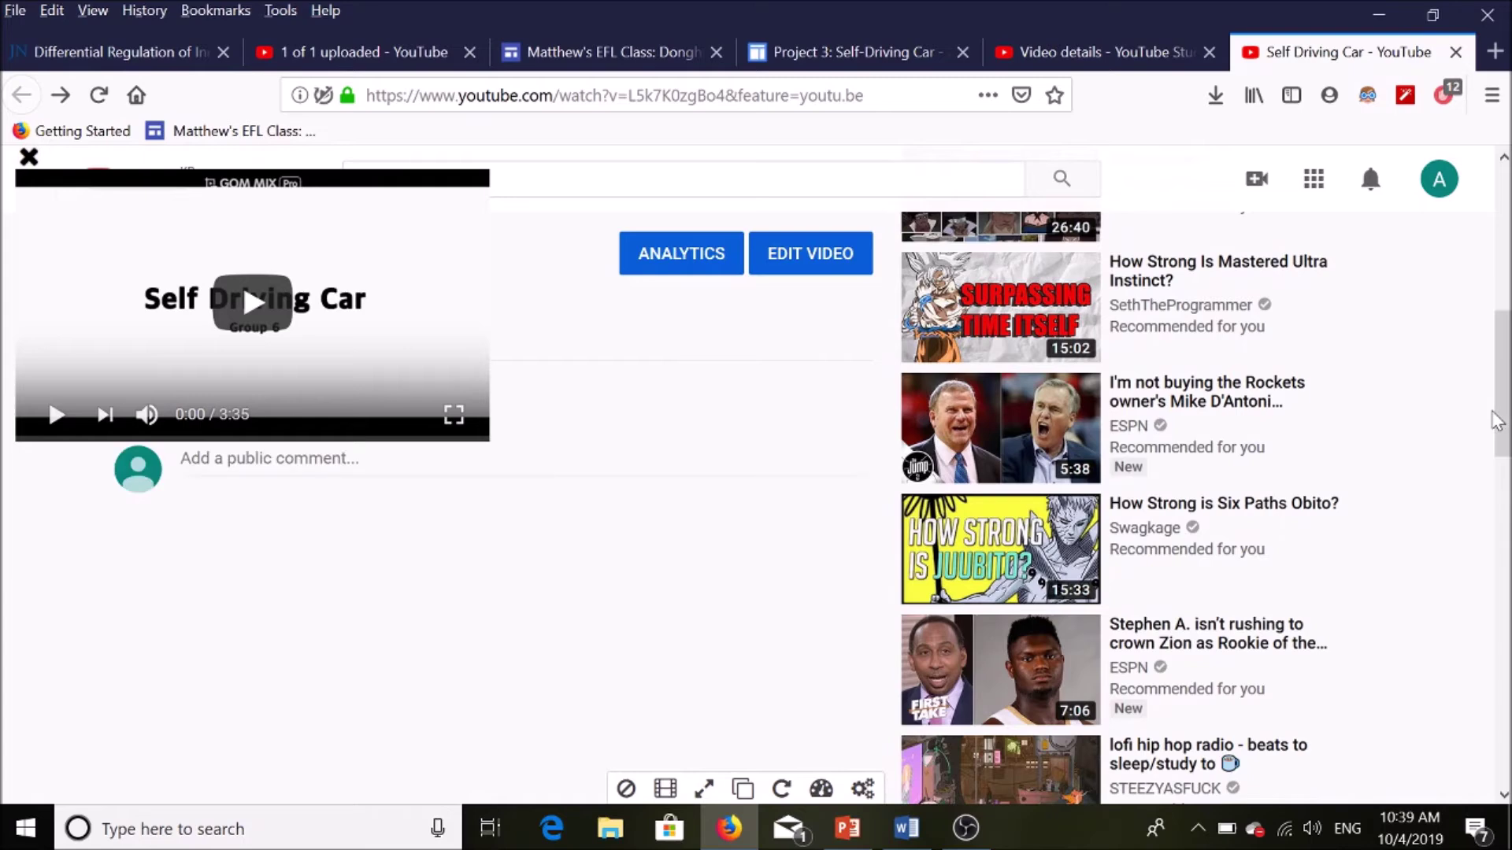
scroll(1503, 425, up, 4)
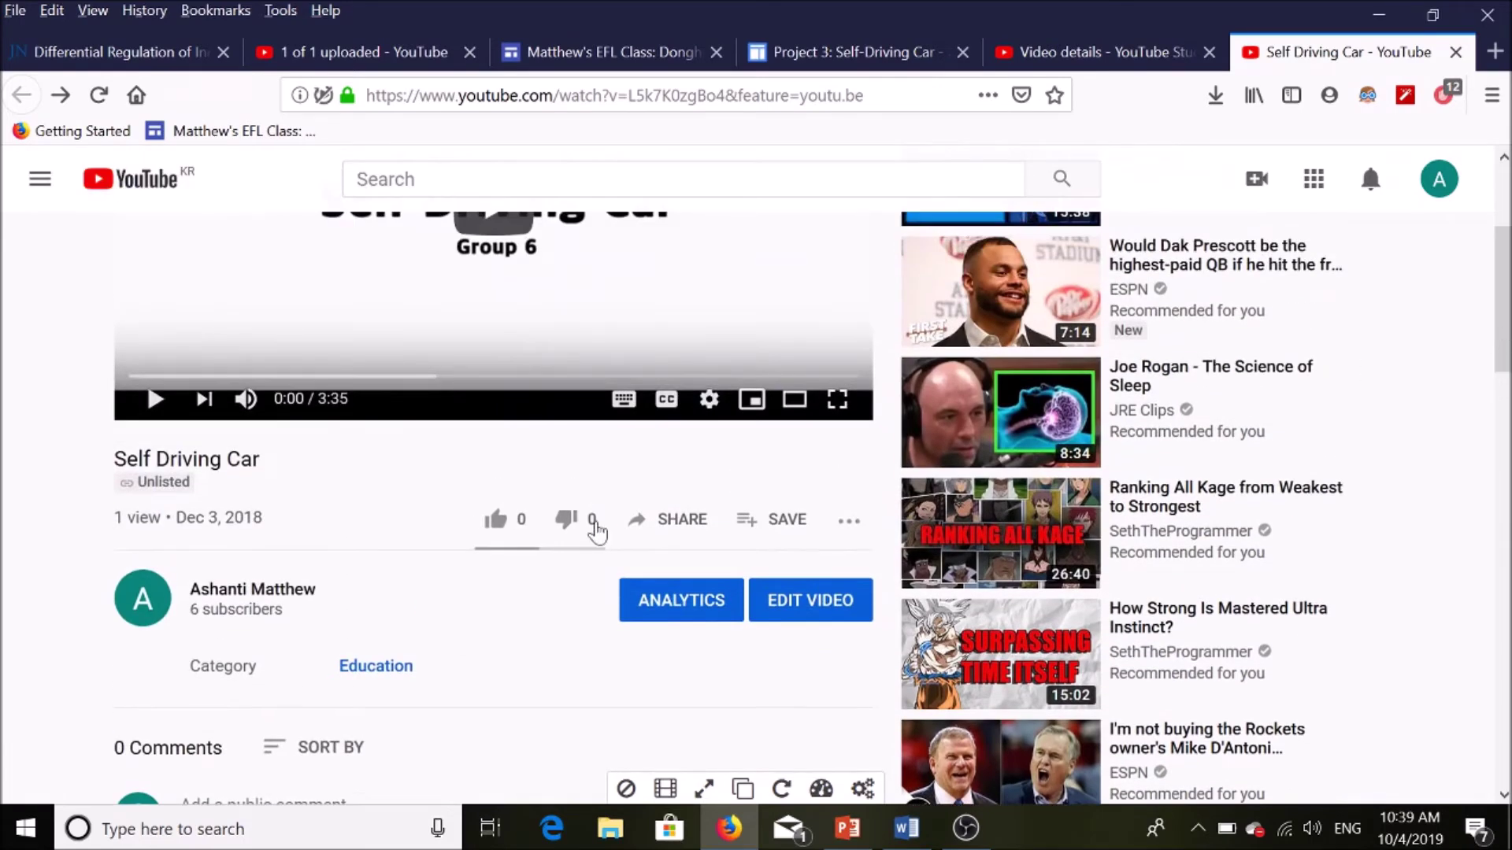
click(670, 521)
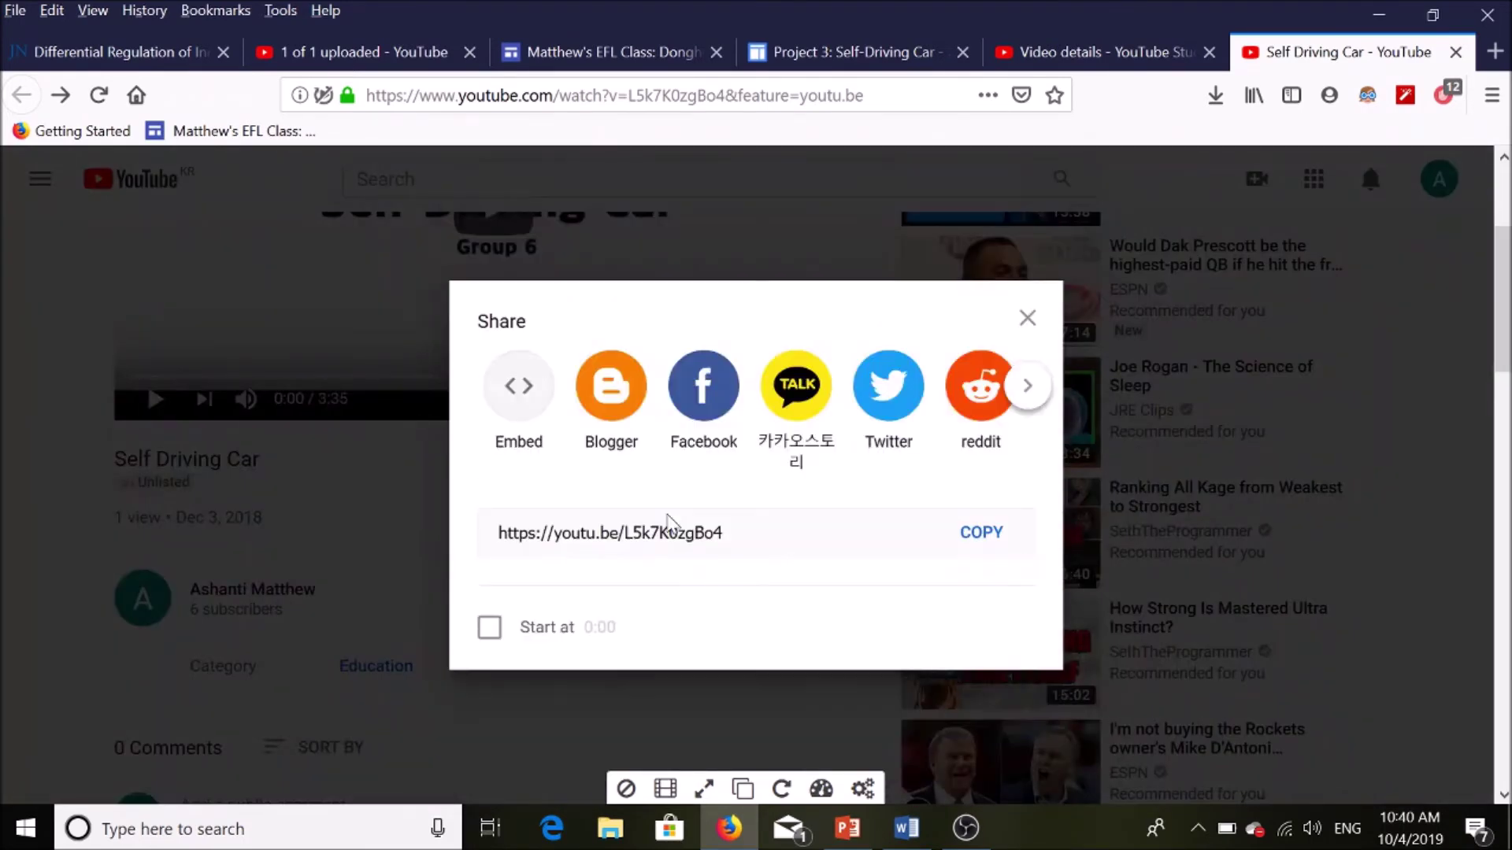
click(517, 384)
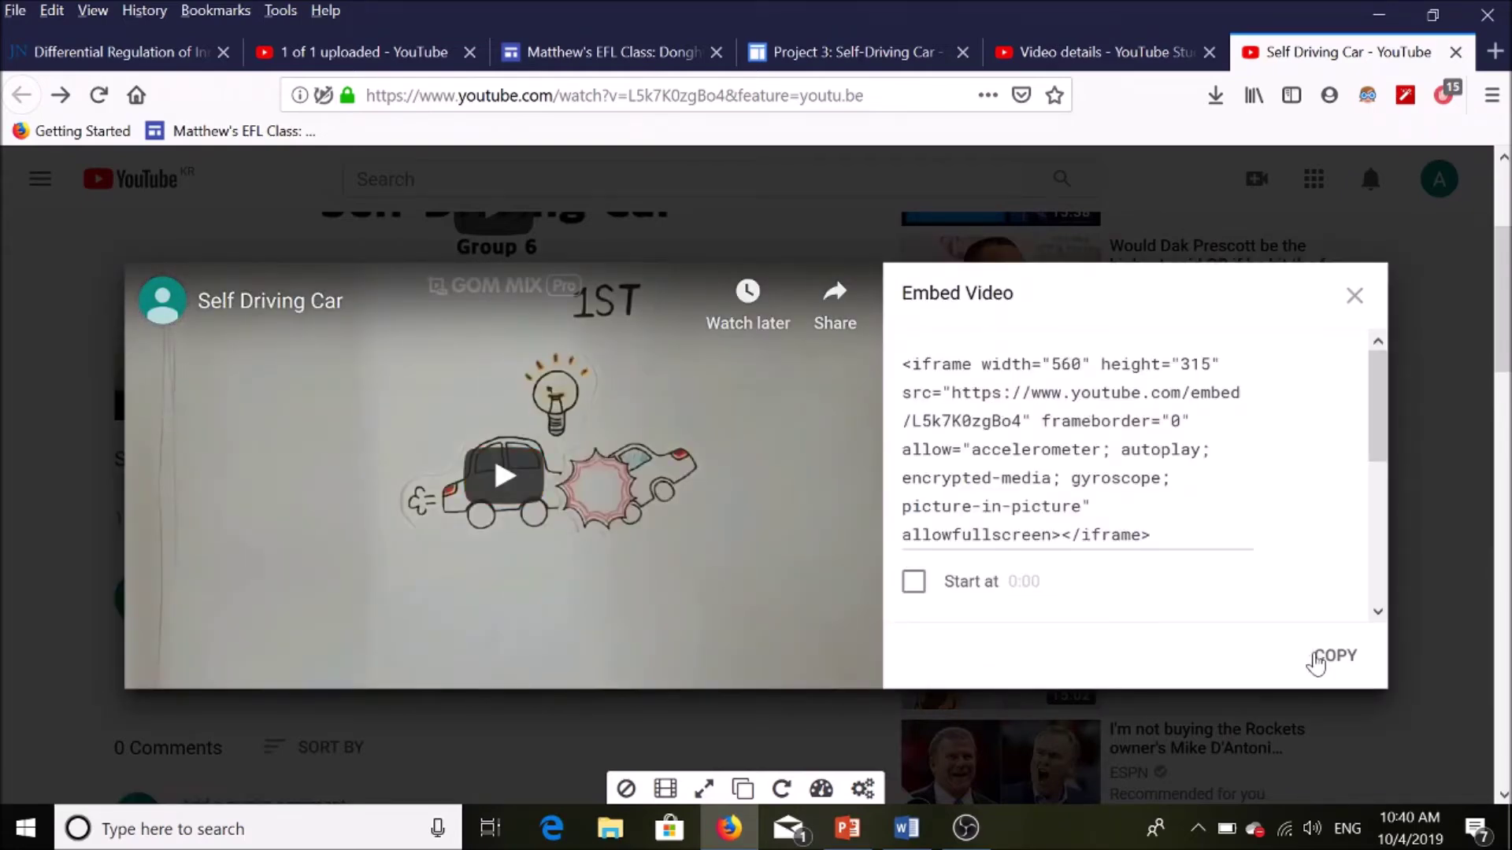
click(1317, 660)
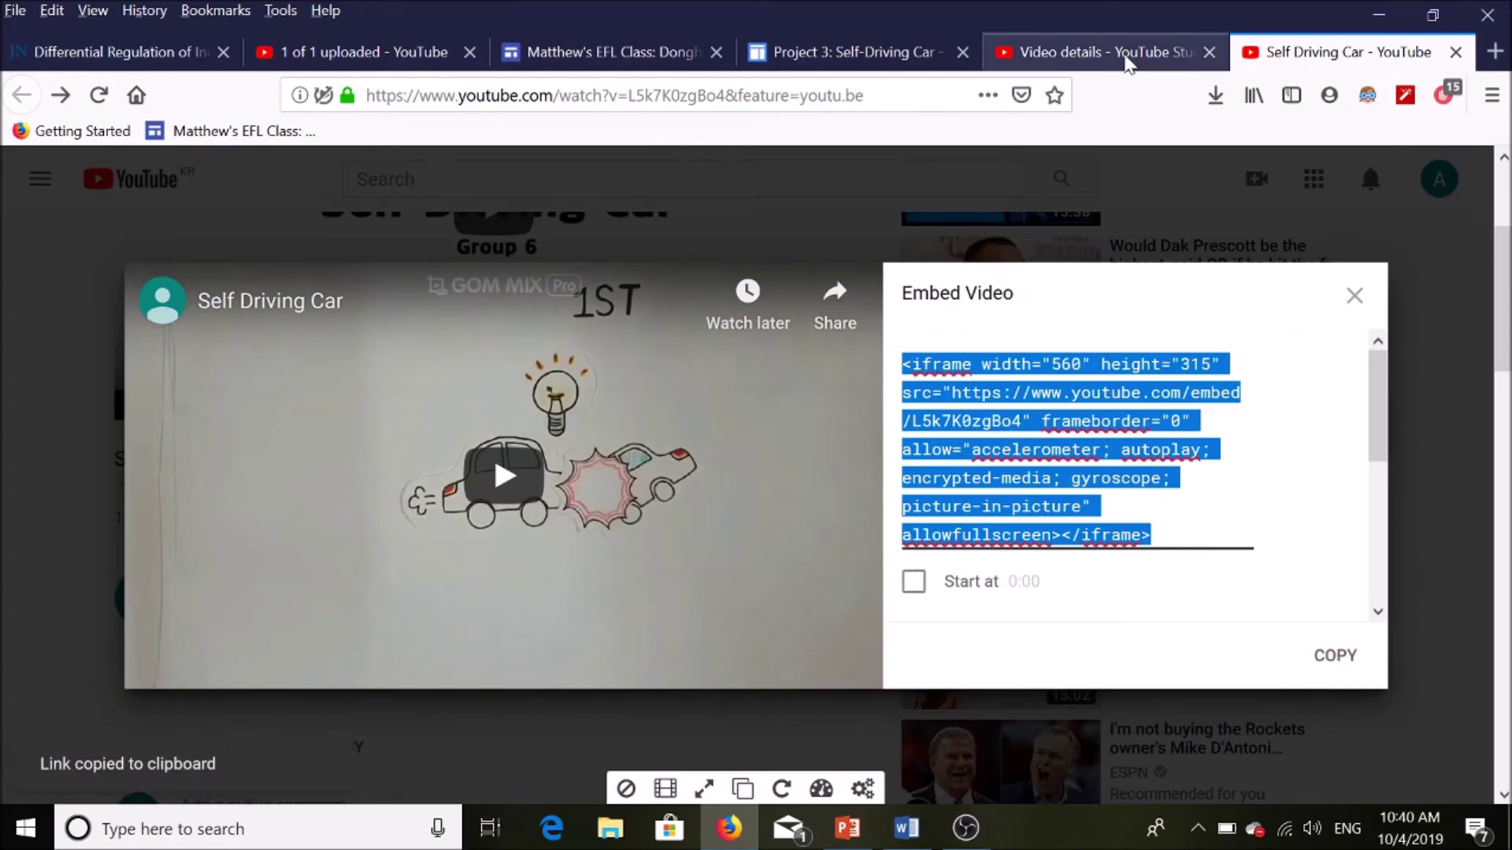
Paste the video's embed code into the HTML source of the Project 3: Self-Driving Car page and preview it.
click(757, 53)
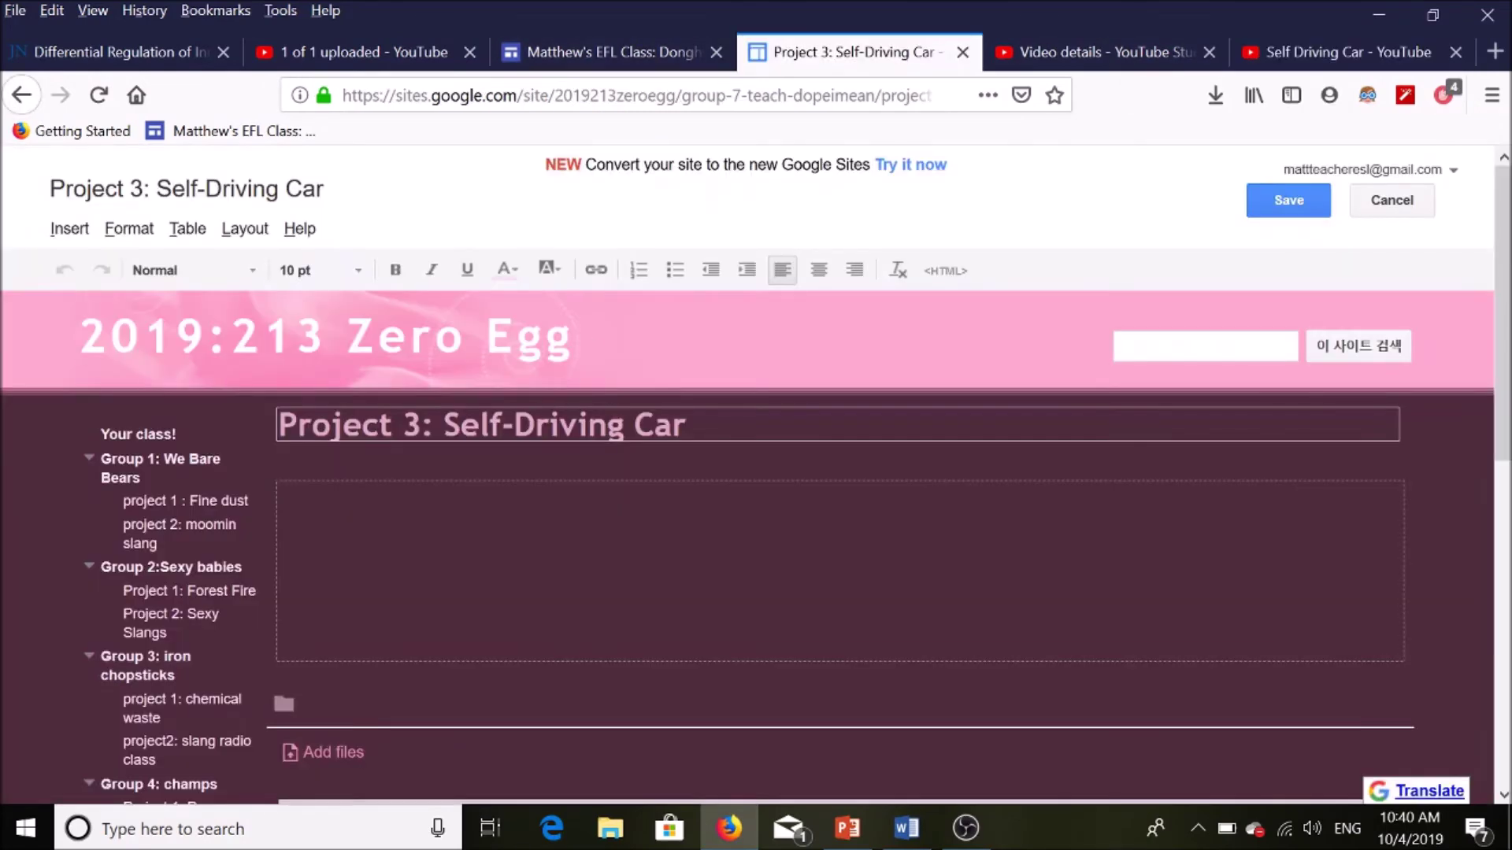
click(946, 271)
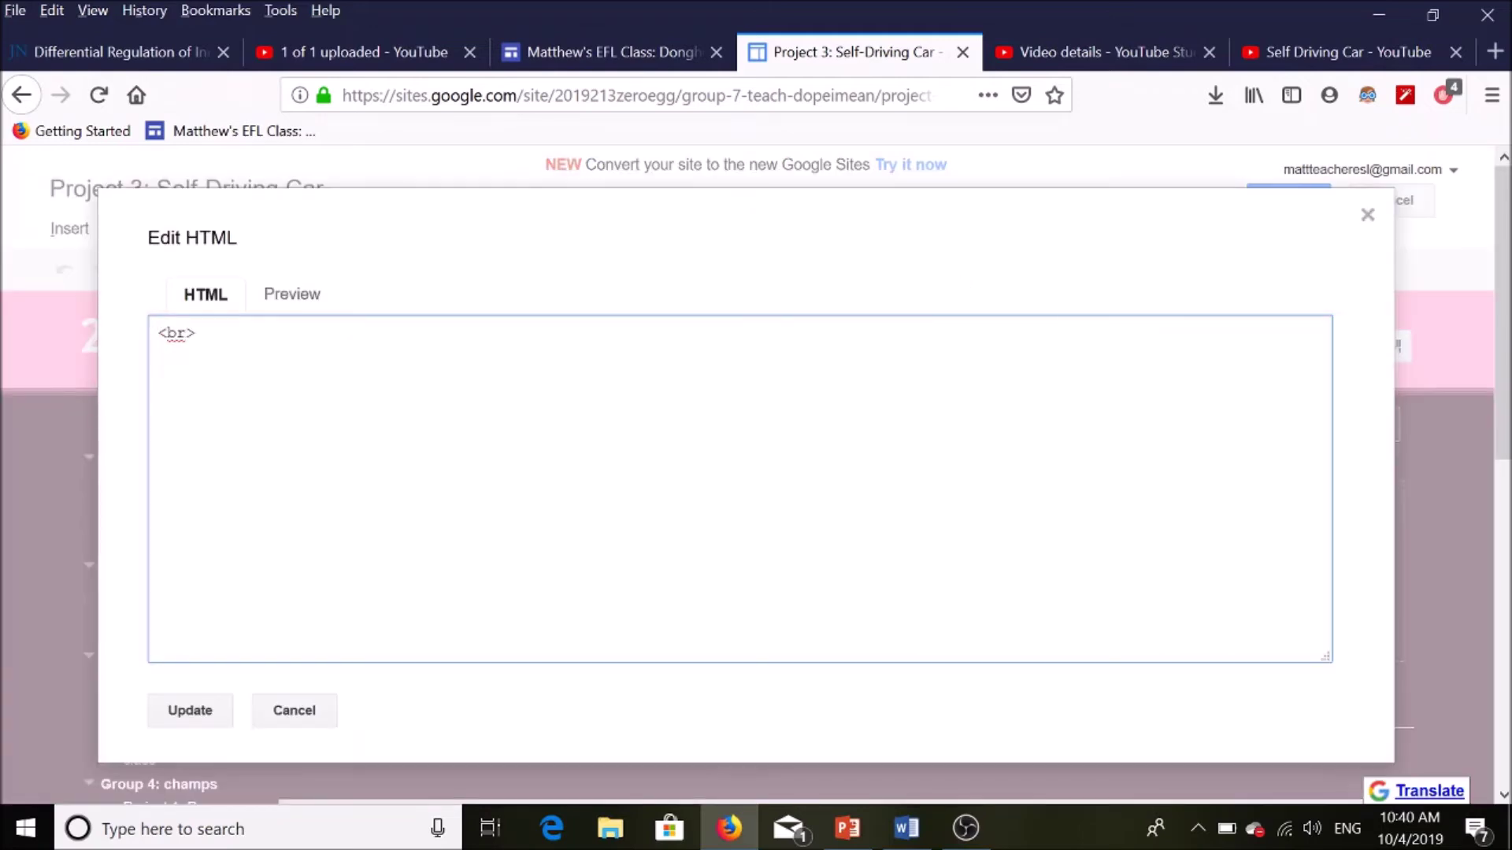
key(ctrl+v)
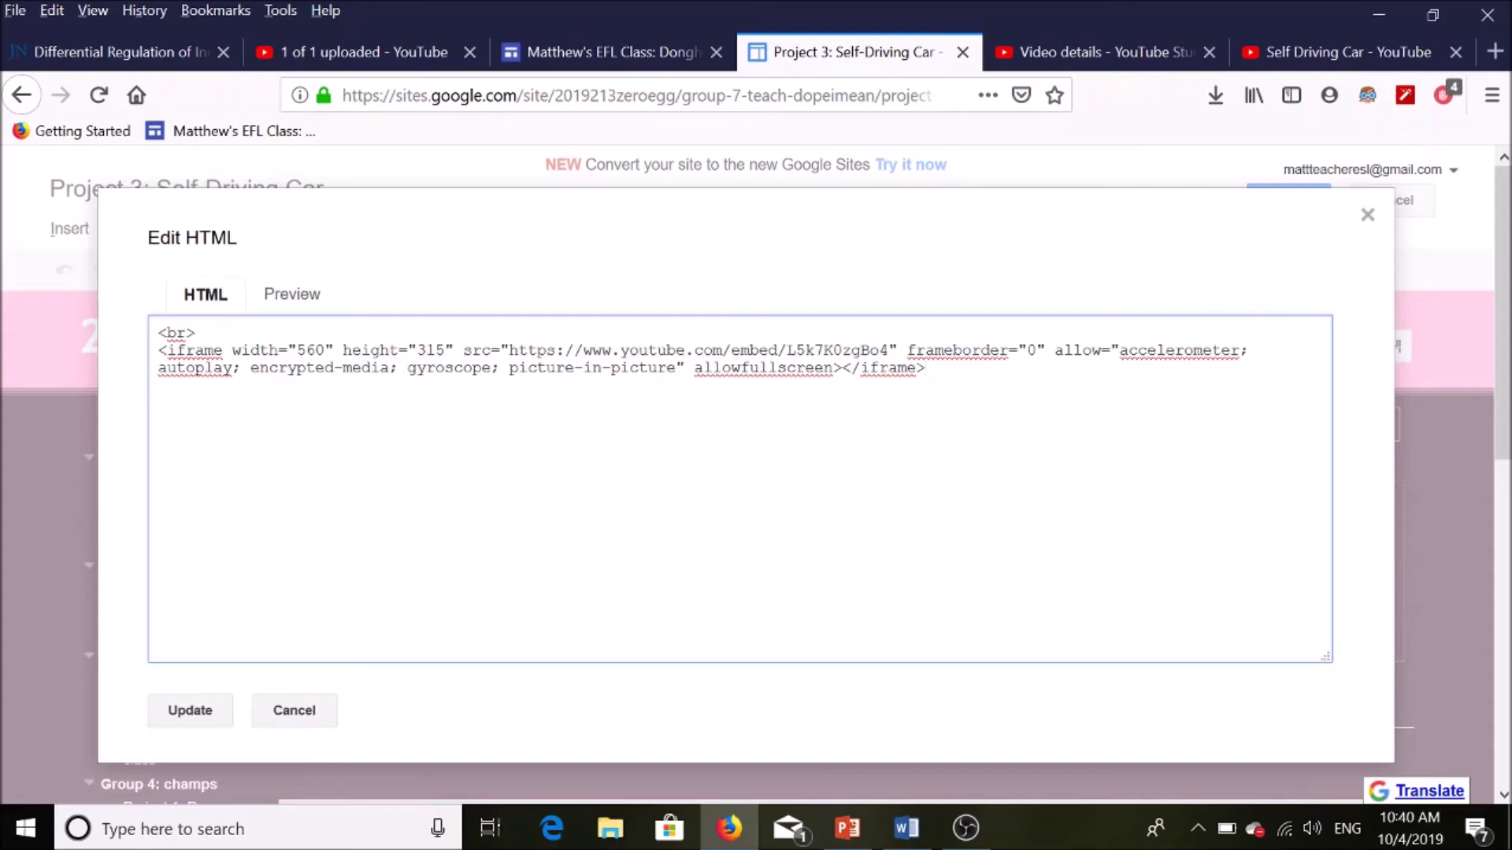
click(298, 315)
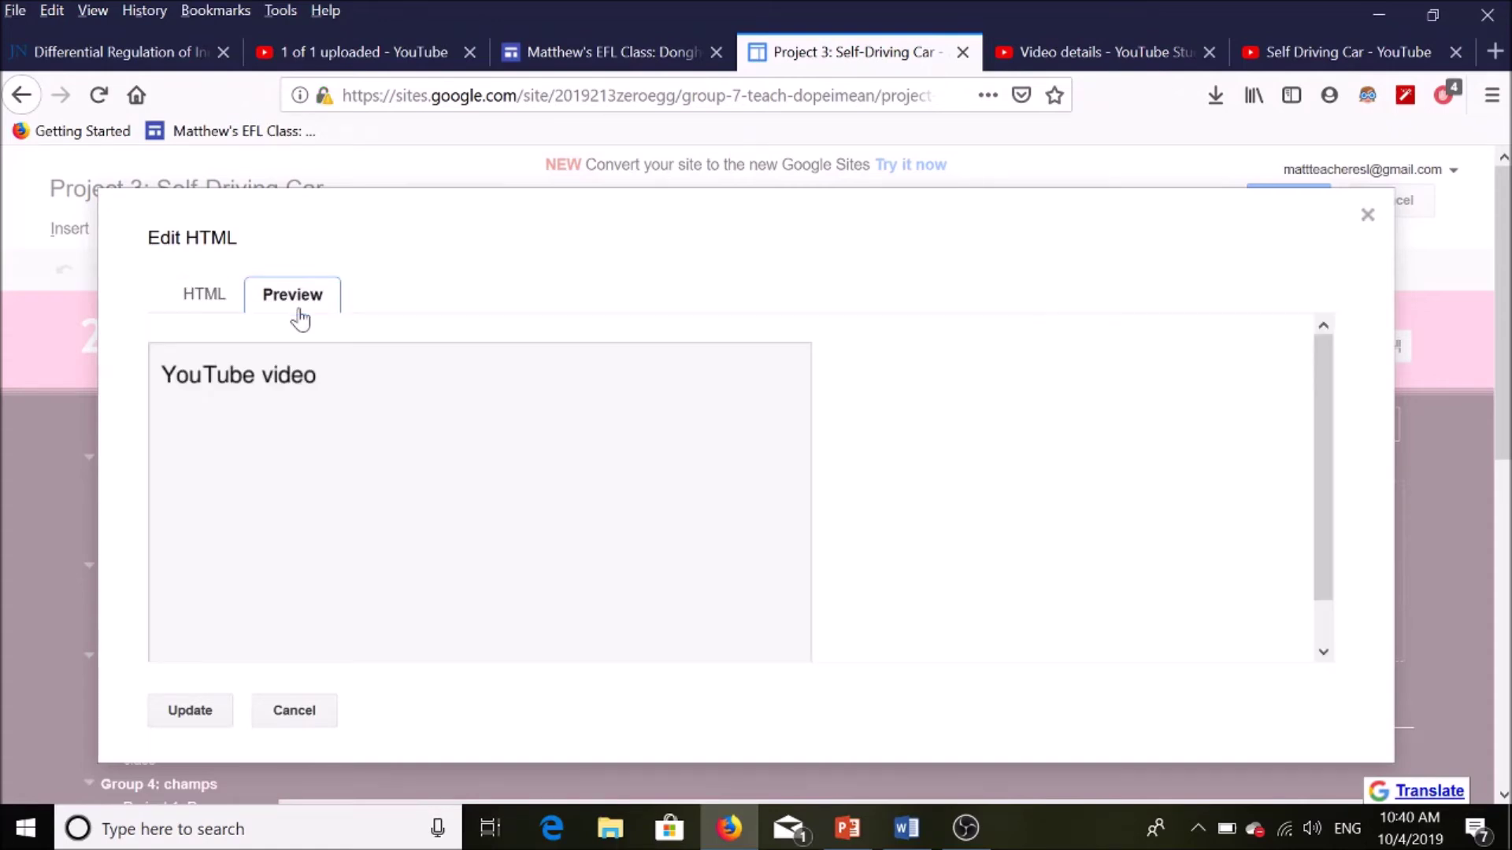
click(203, 296)
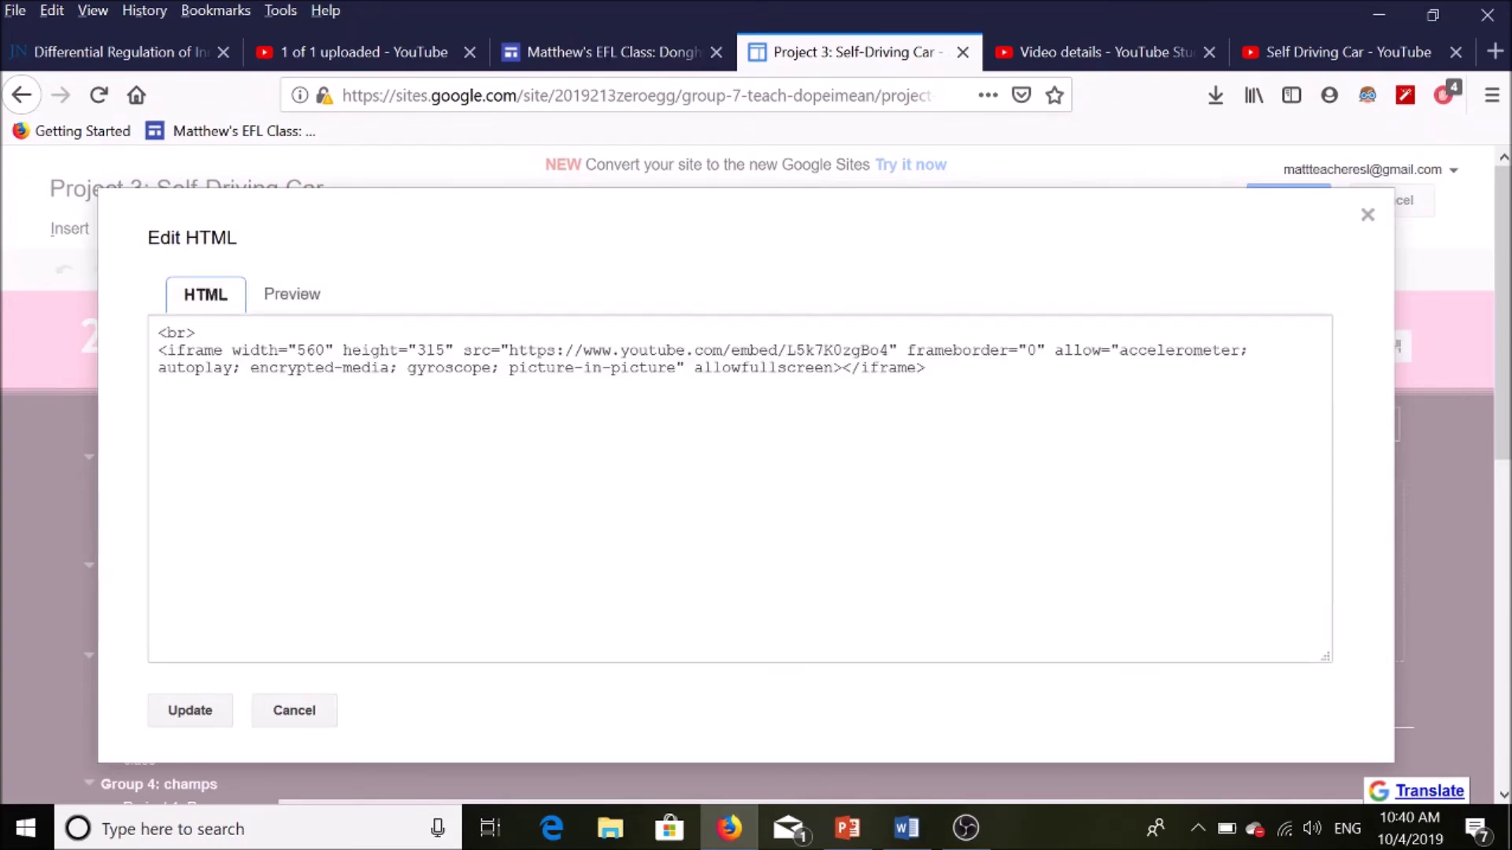
Insert the line "Script with student names an numbers" above the video's embed code, separated by blank lines.
click(158, 333)
key(Return)
key(Return)
key(Return)
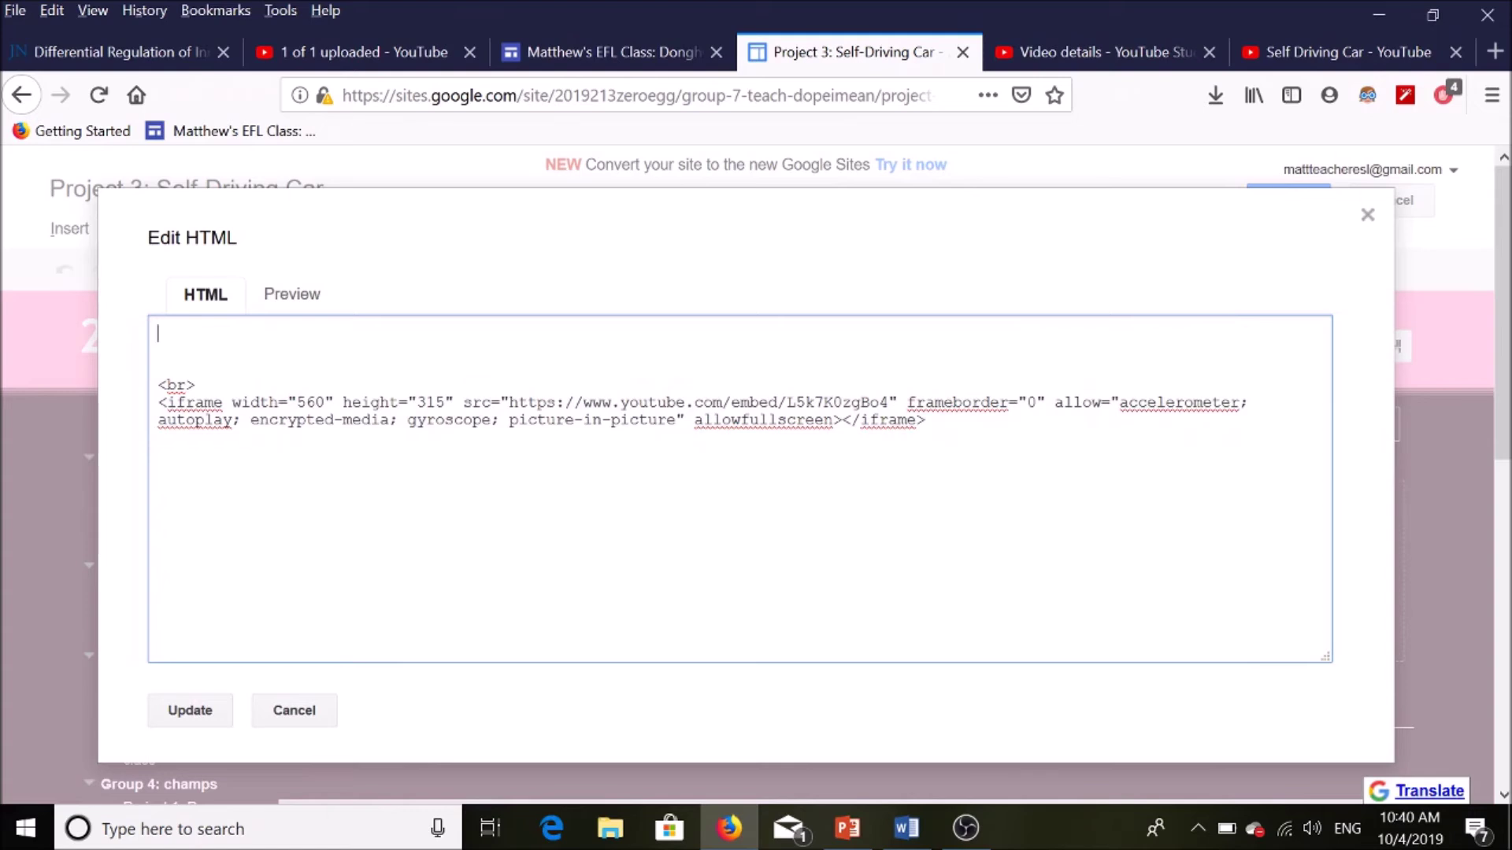
text(Script with student names an)
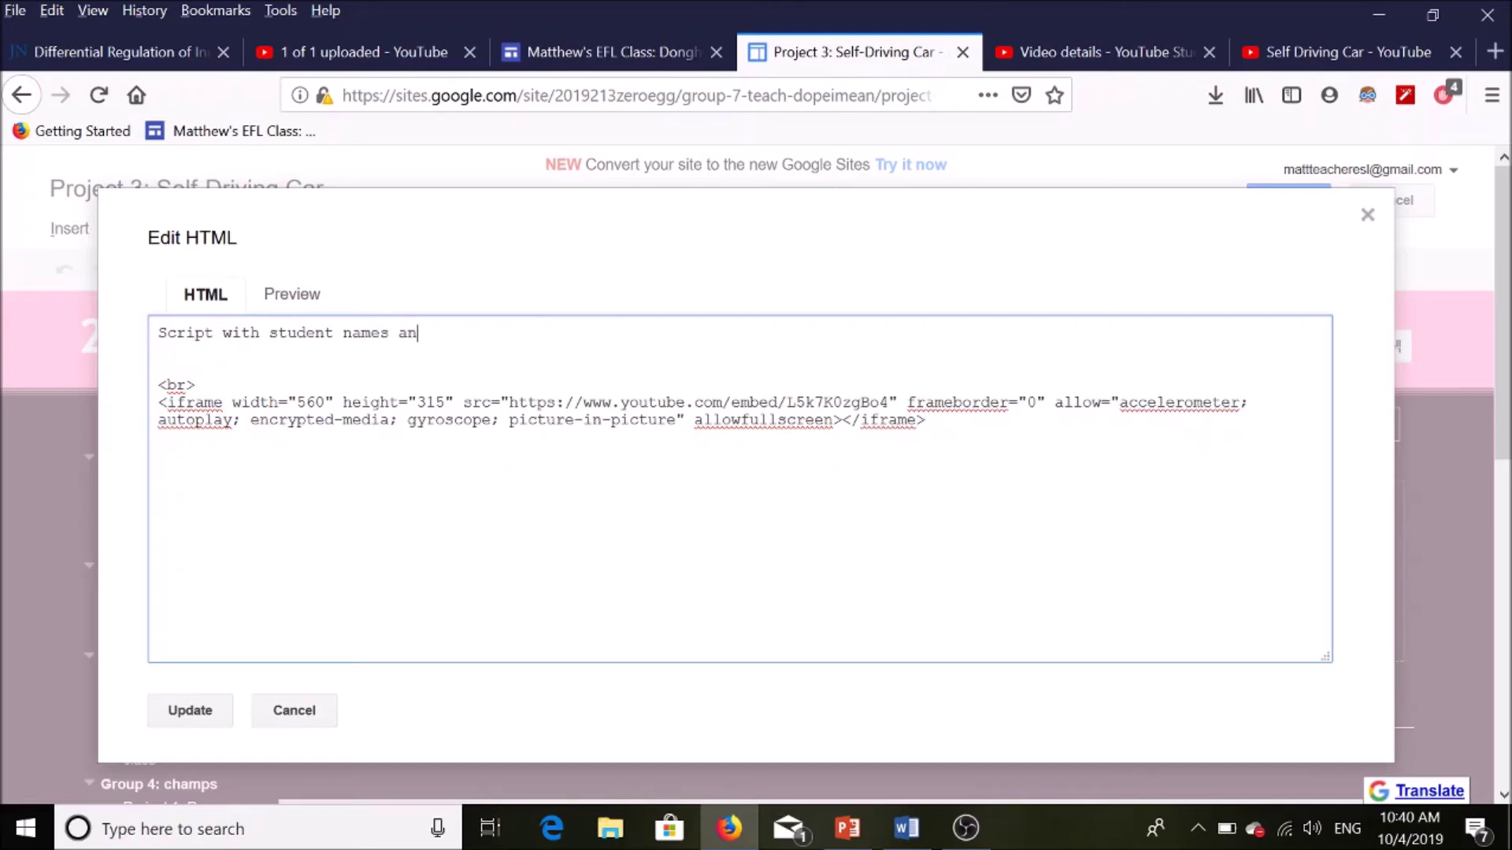
text( numbers)
Copy the "Script with student names an numbers" line to below the video's embed code.
key(shift+Home)
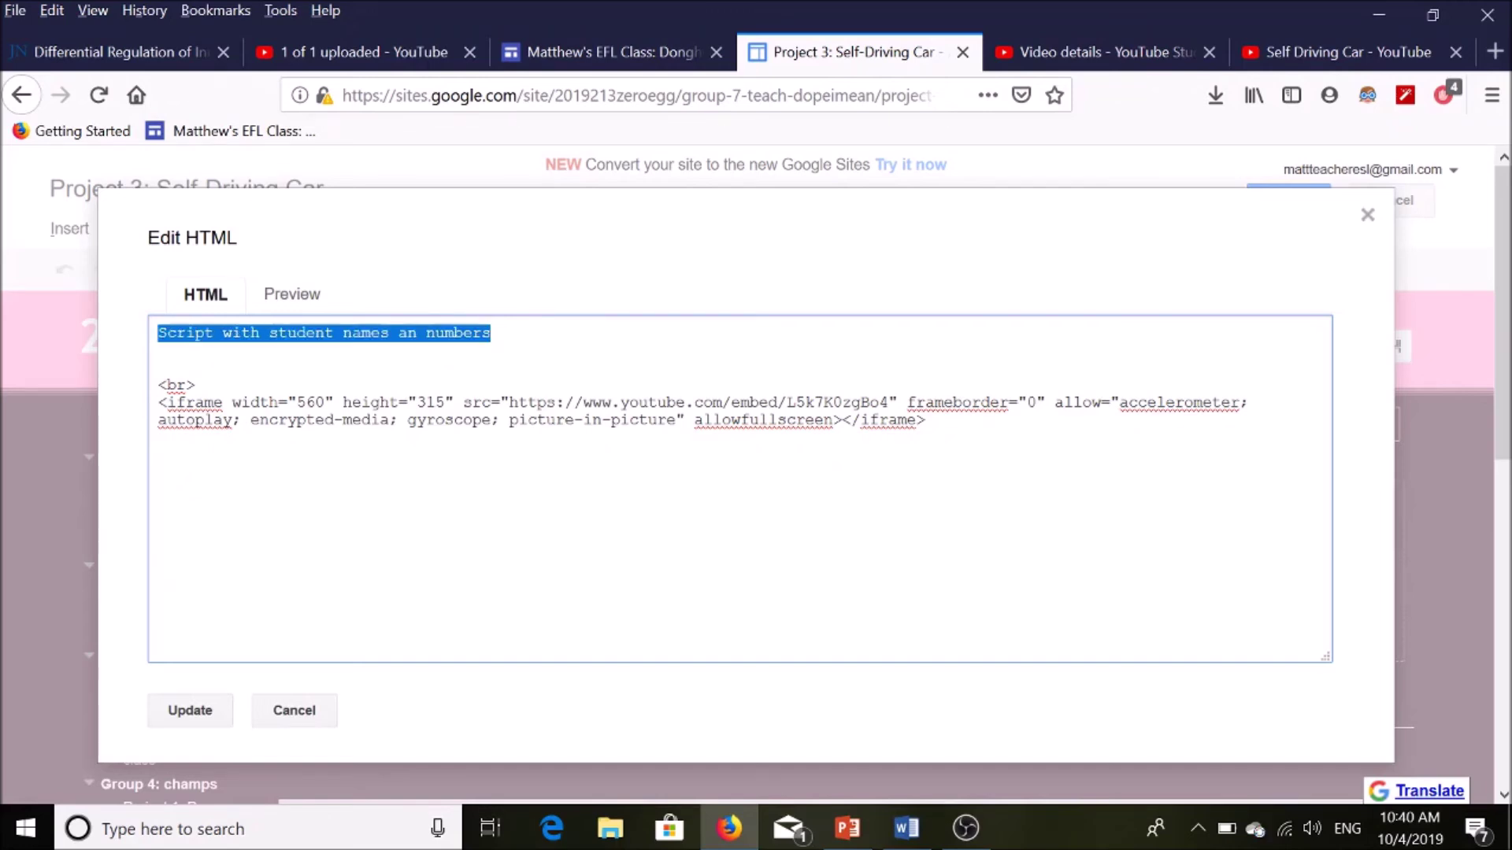
right_click(215, 338)
click(260, 408)
click(926, 421)
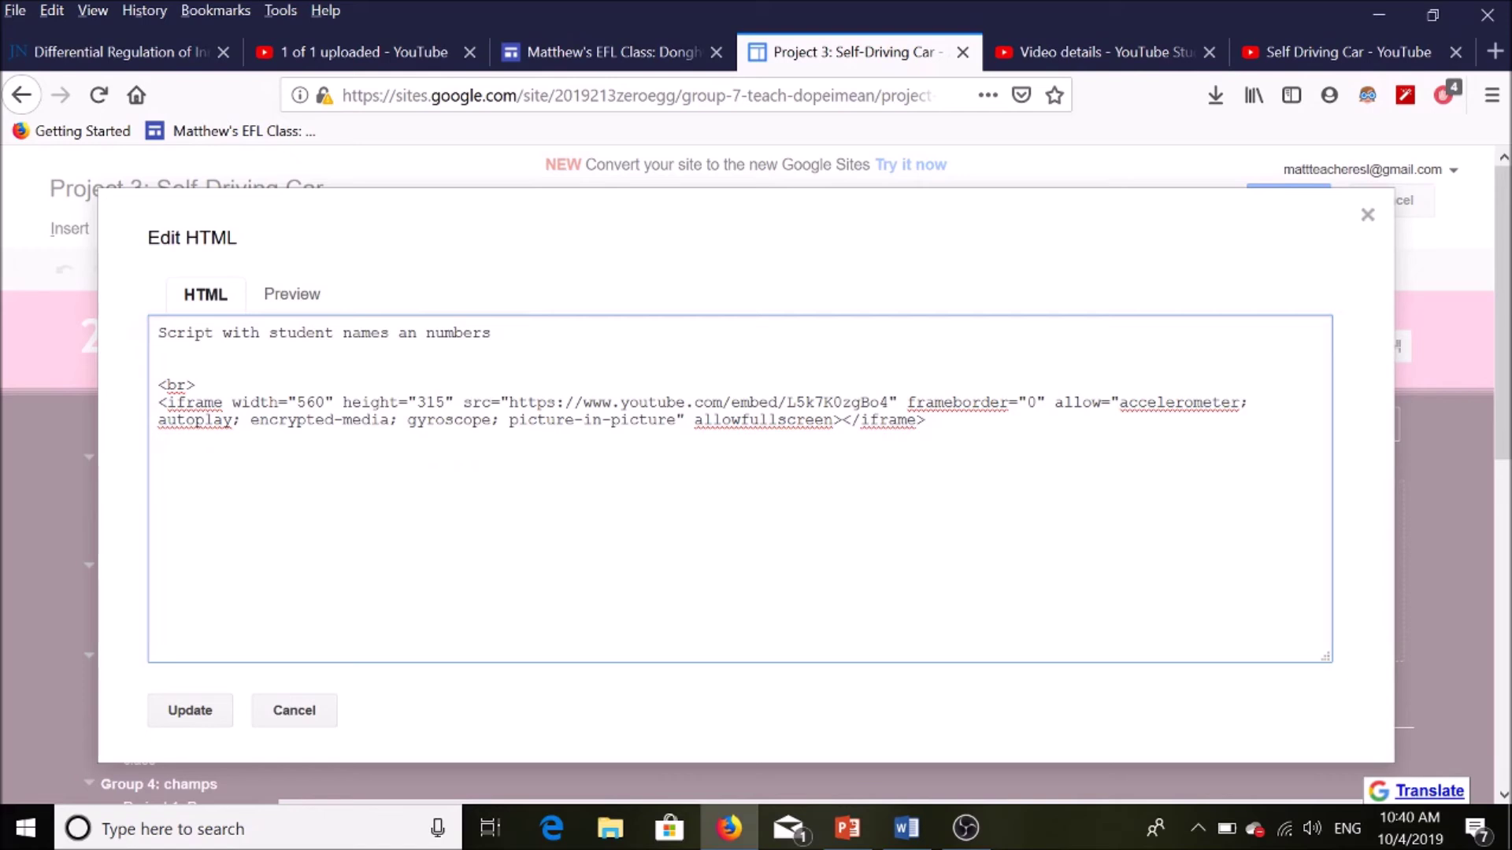
key(ctrl+v)
Replace the script line above the embed code with "Description of your project".
drag(419, 353, 155, 335)
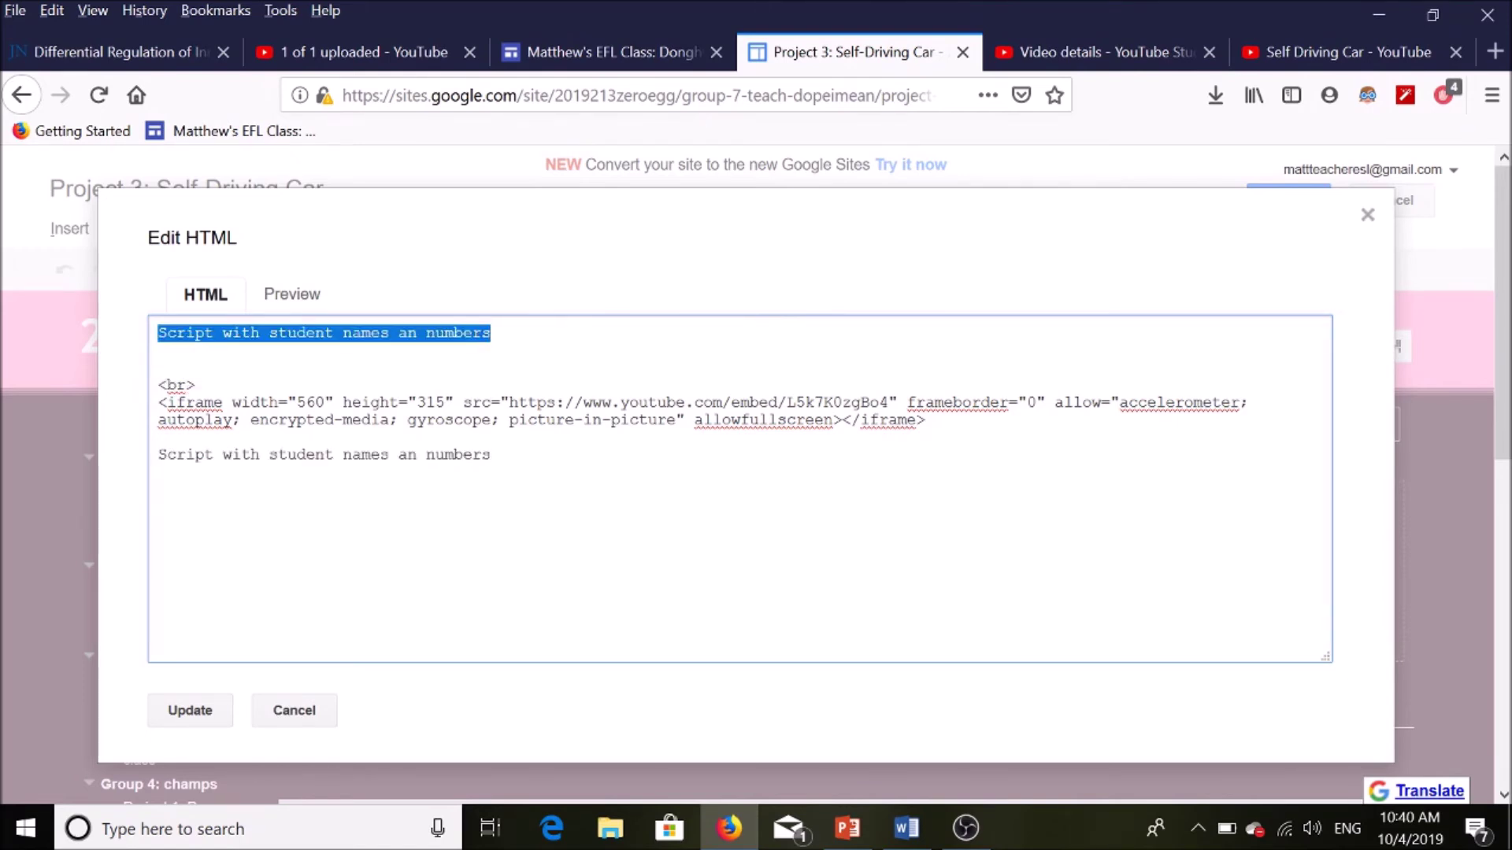
text(Desc)
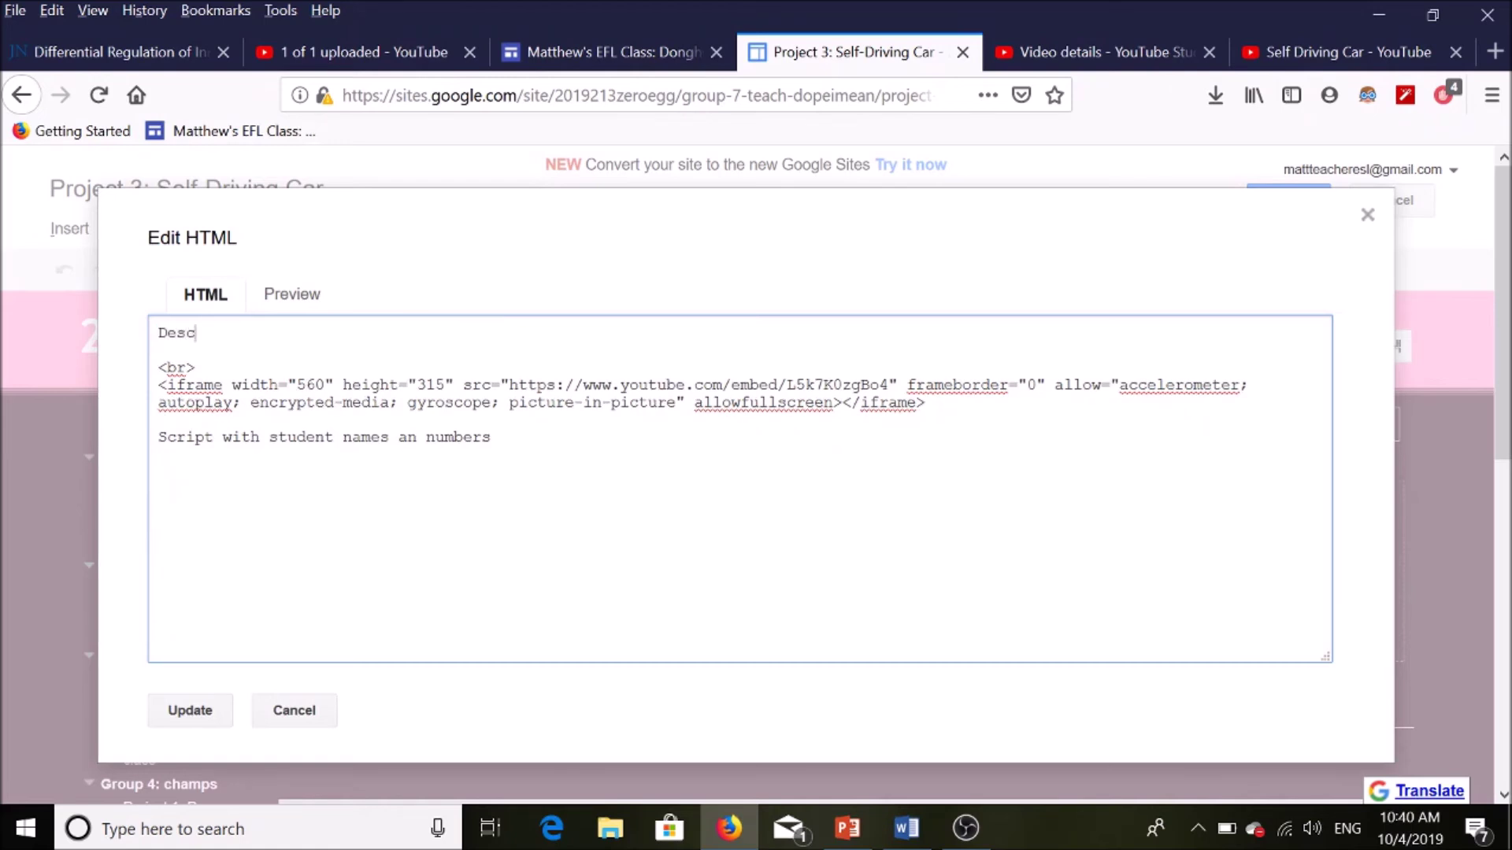
text(ription og y)
key(BackSpace)
text(f your project)
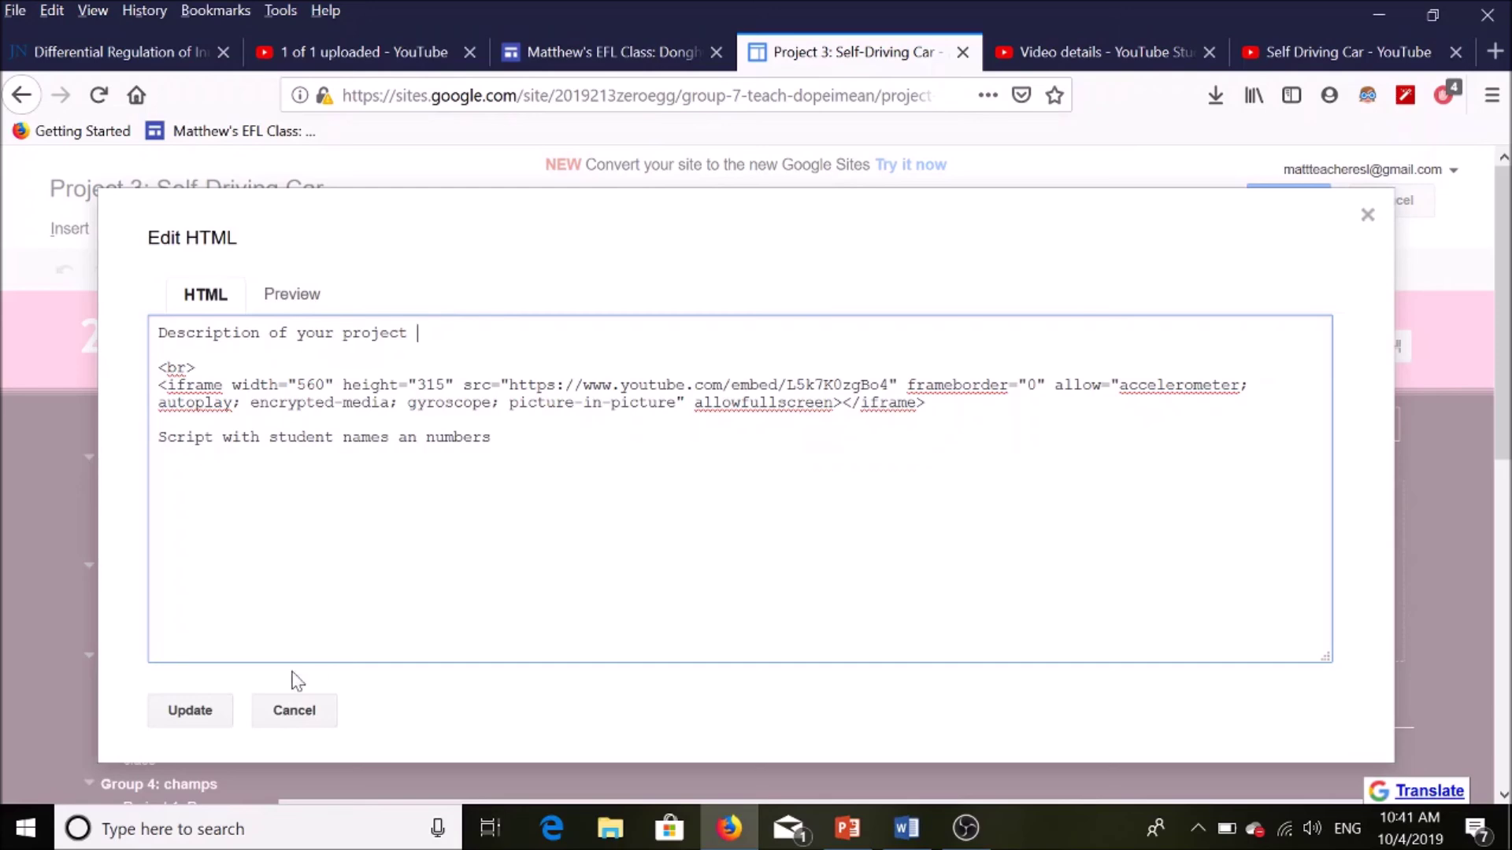
Apply the HTML changes to the page and review the description and script lines around the video.
click(211, 713)
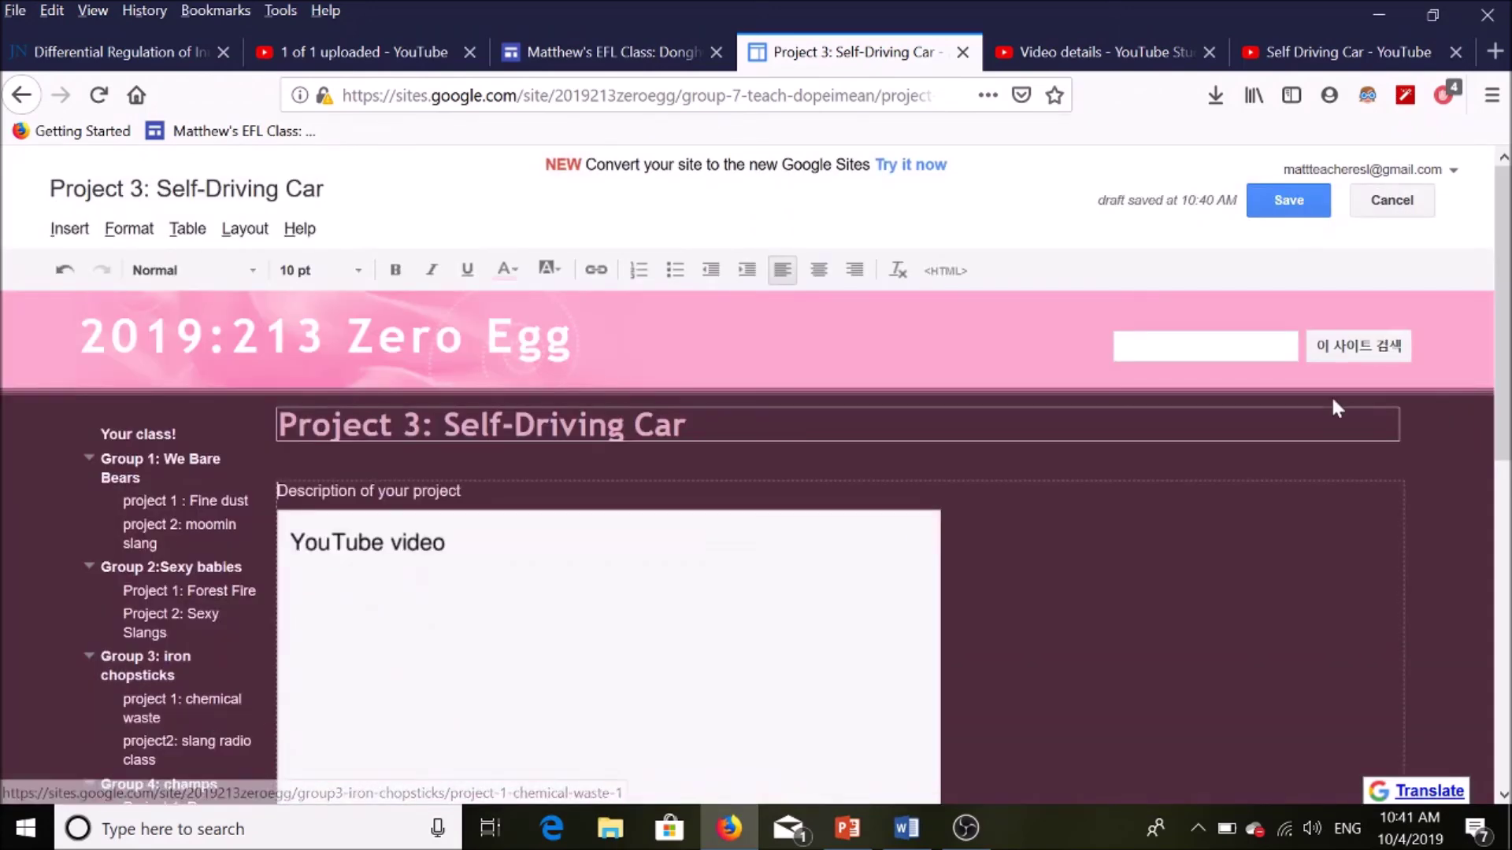
scroll(1337, 408, down, 2)
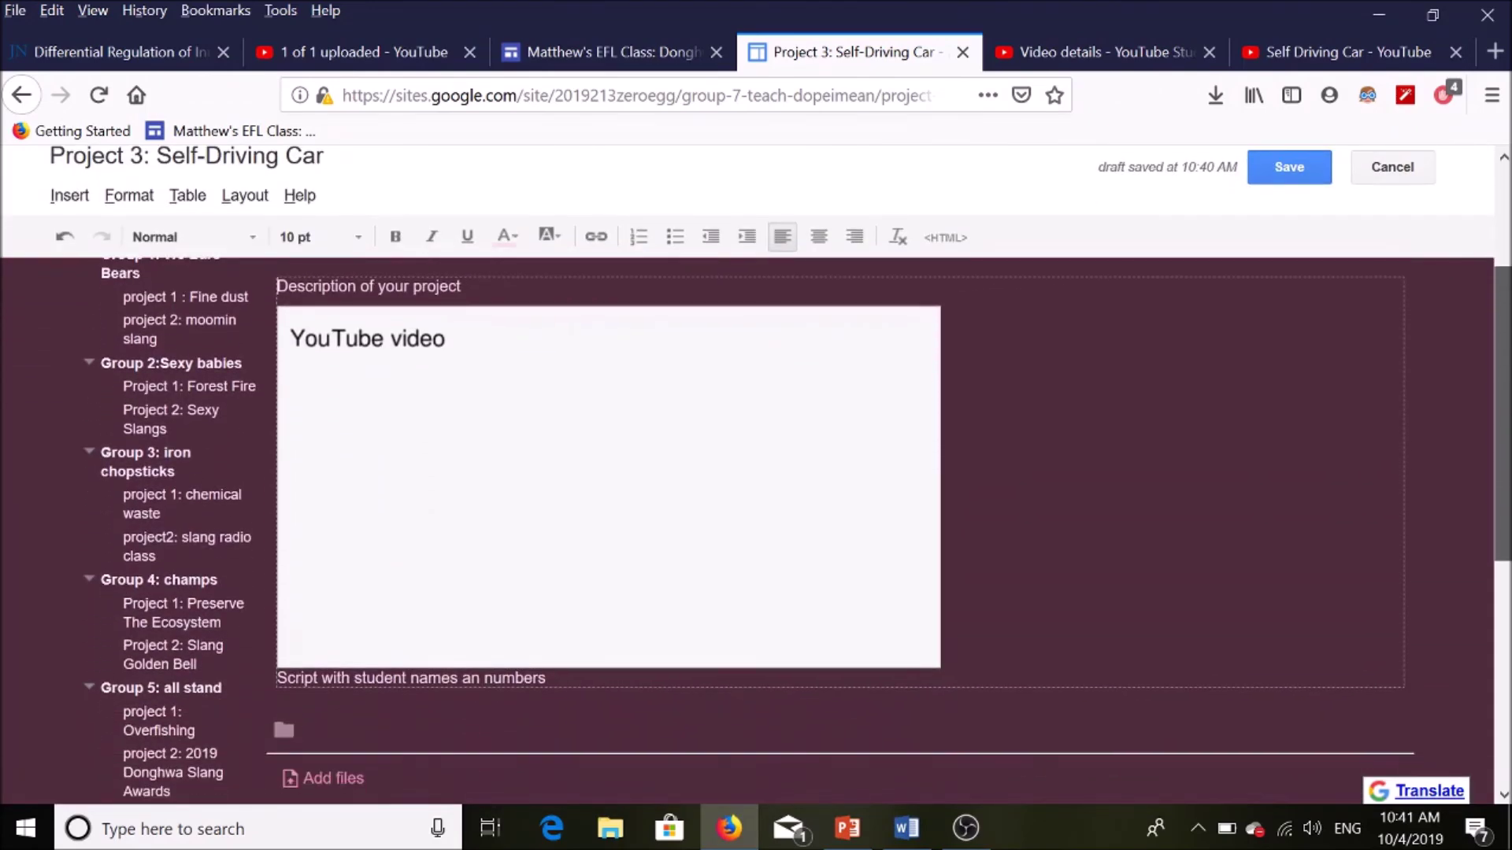
drag(466, 286, 279, 288)
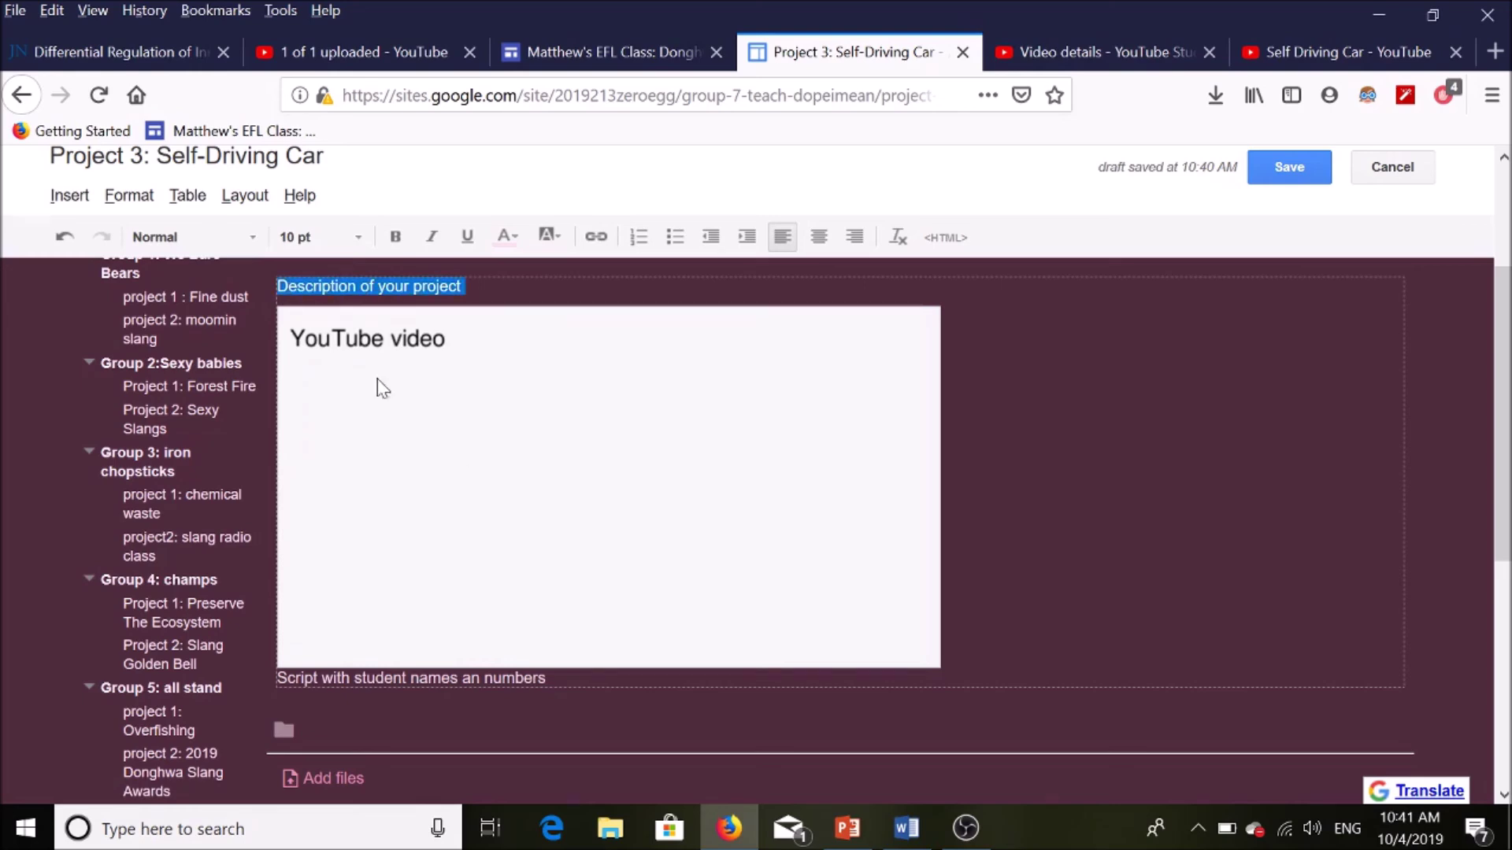
drag(546, 678, 277, 678)
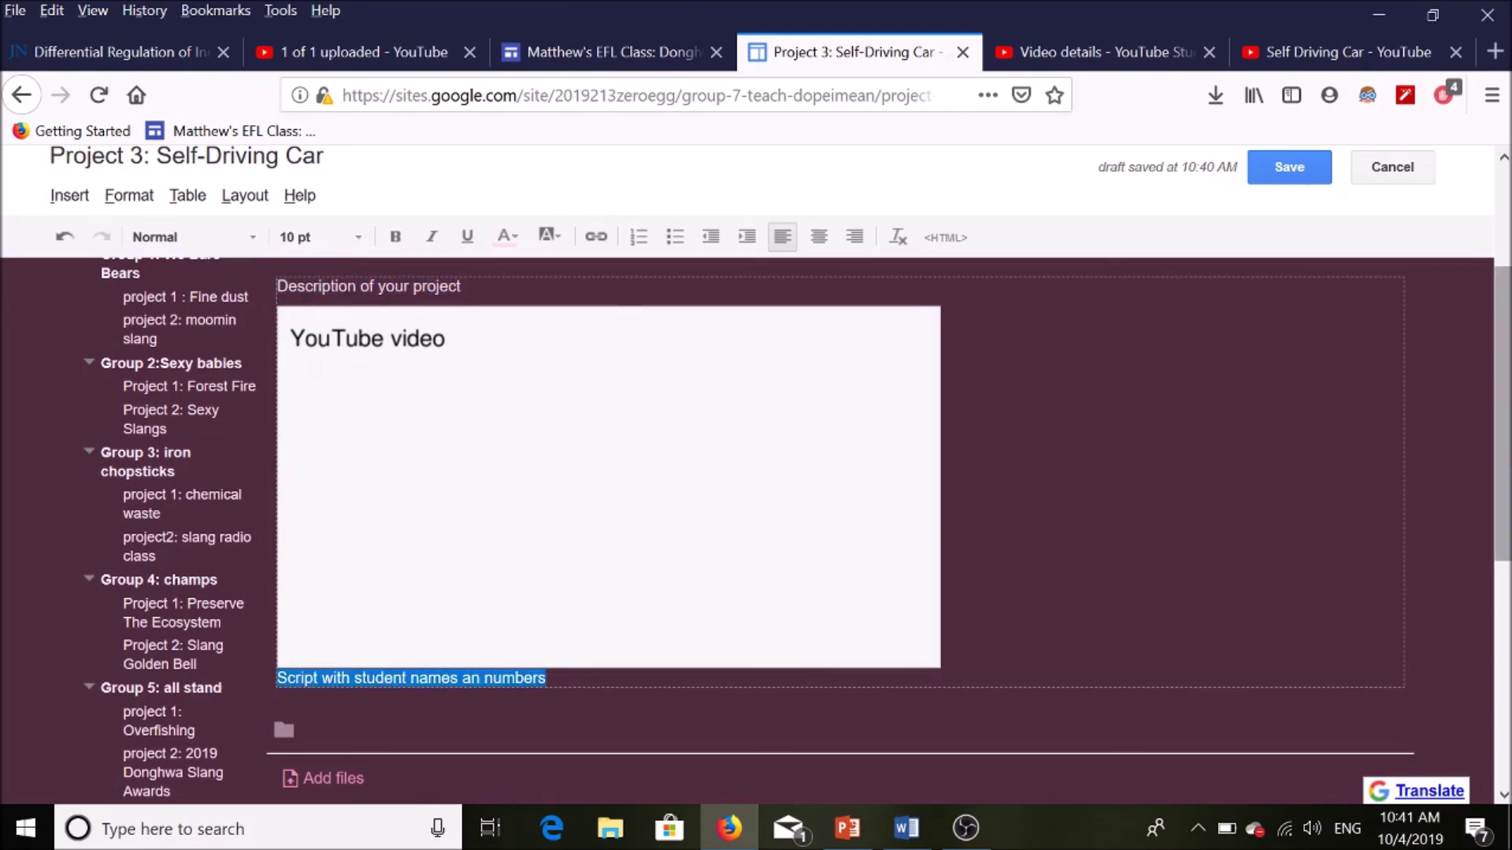
Save the Project 3 page and briefly play the embedded Self Driving Car video, pausing it again.
click(1292, 171)
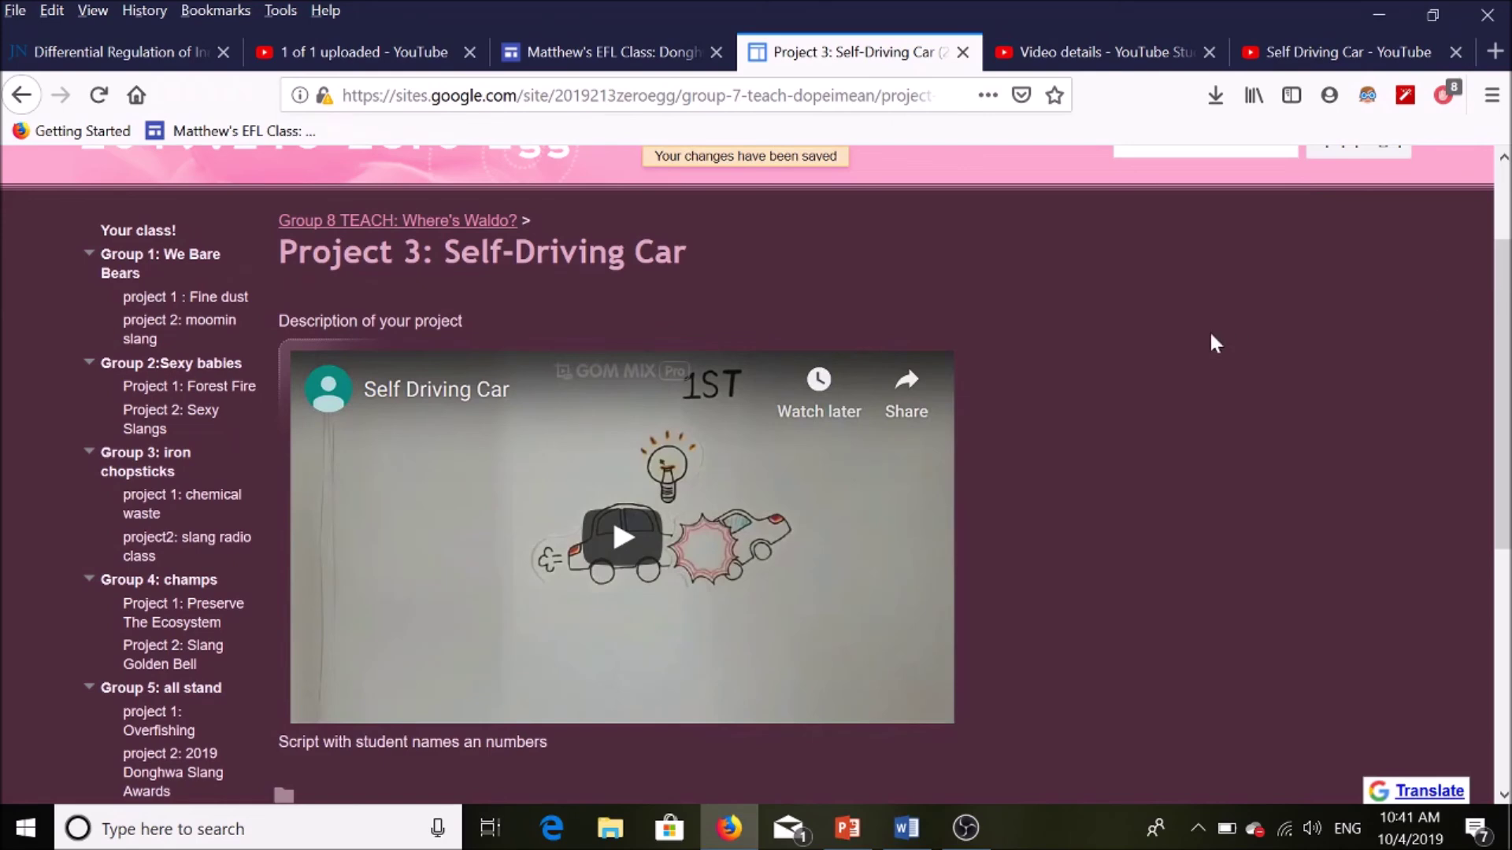
click(621, 547)
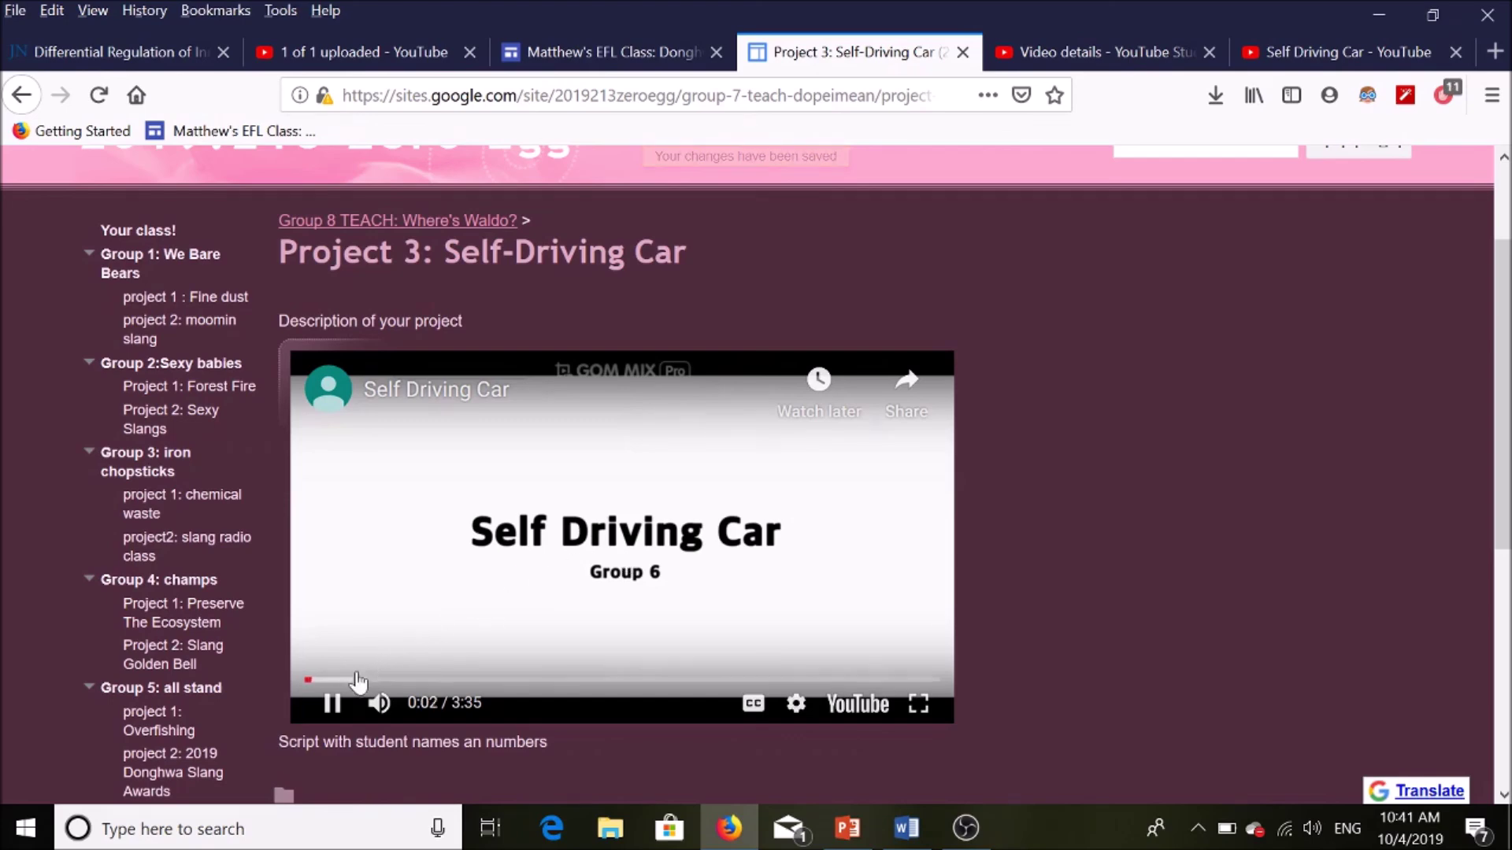
click(333, 703)
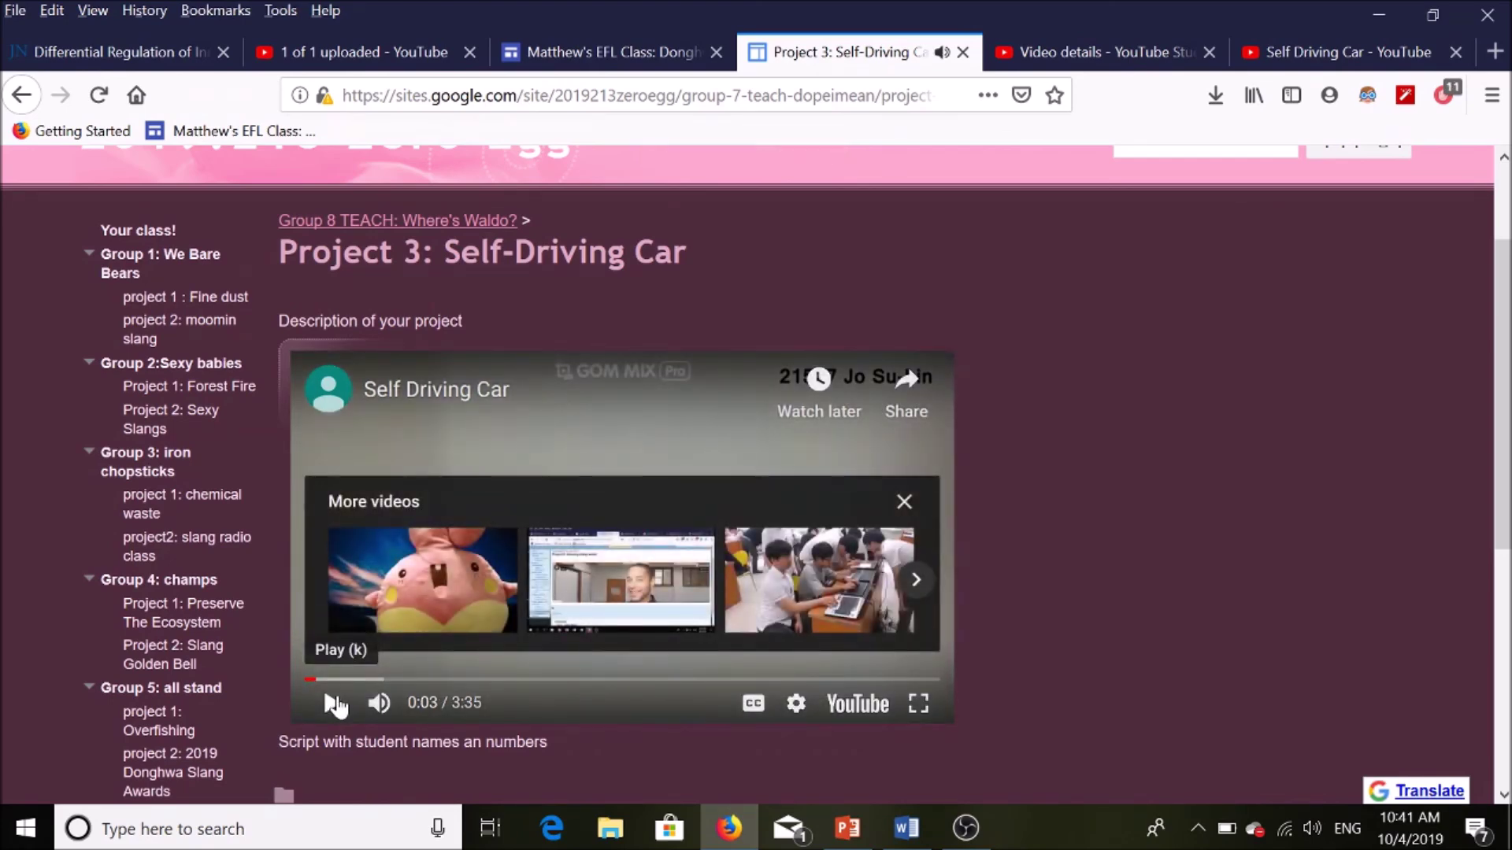
click(583, 57)
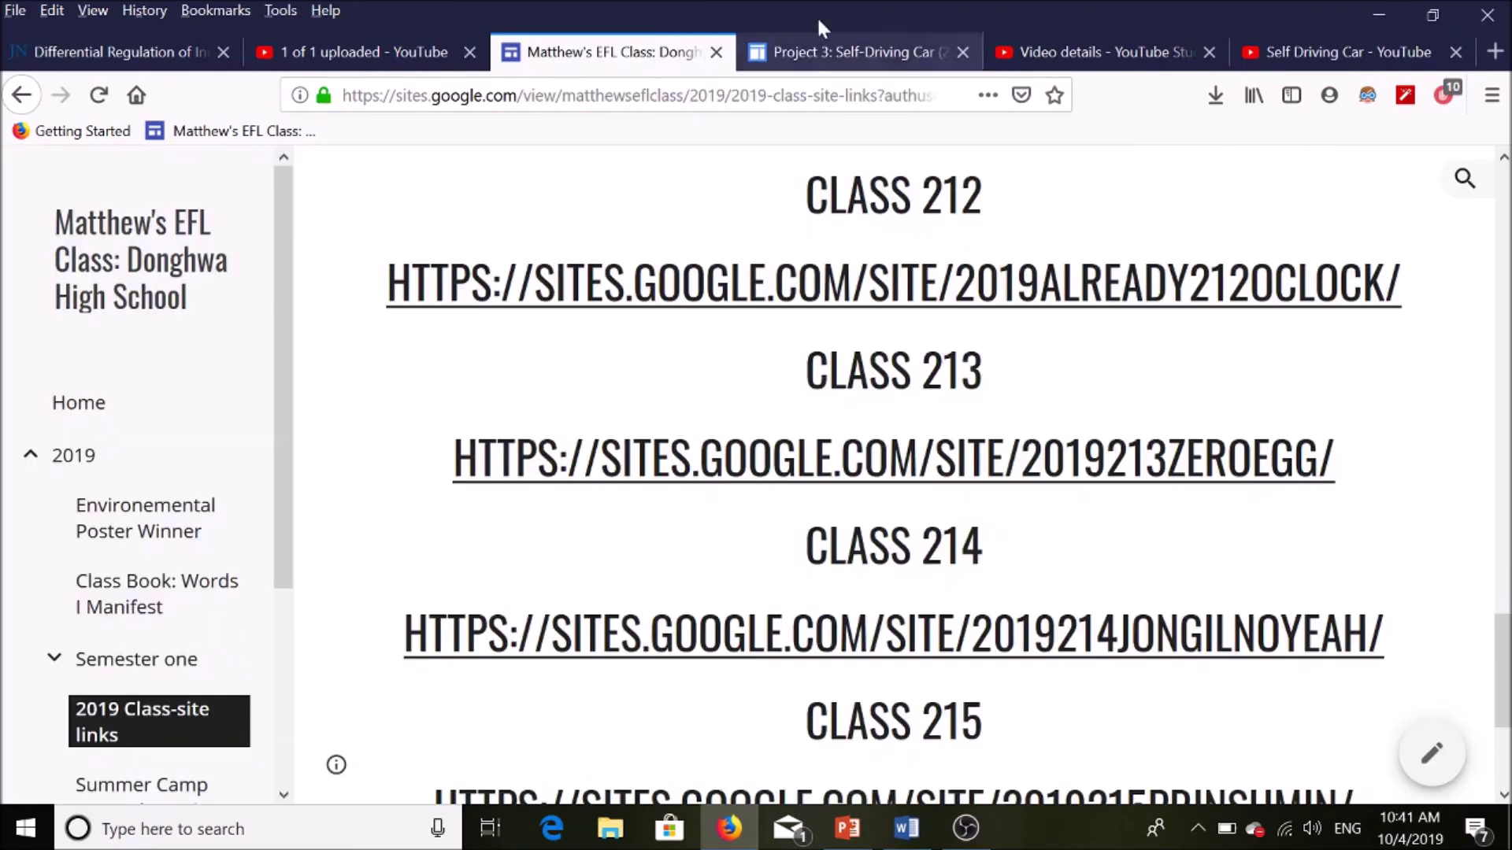
click(903, 56)
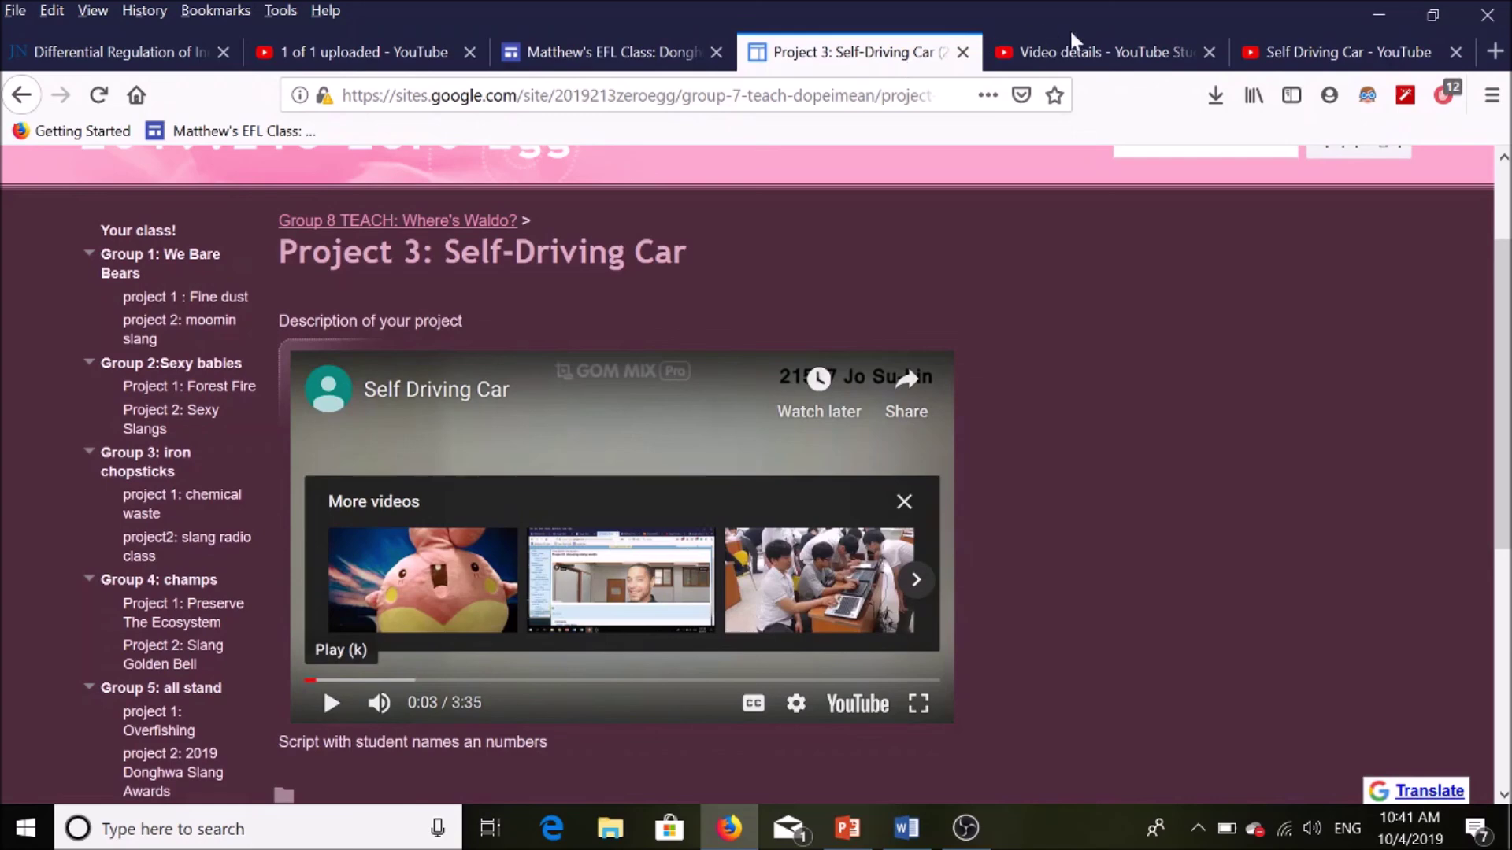
click(1093, 57)
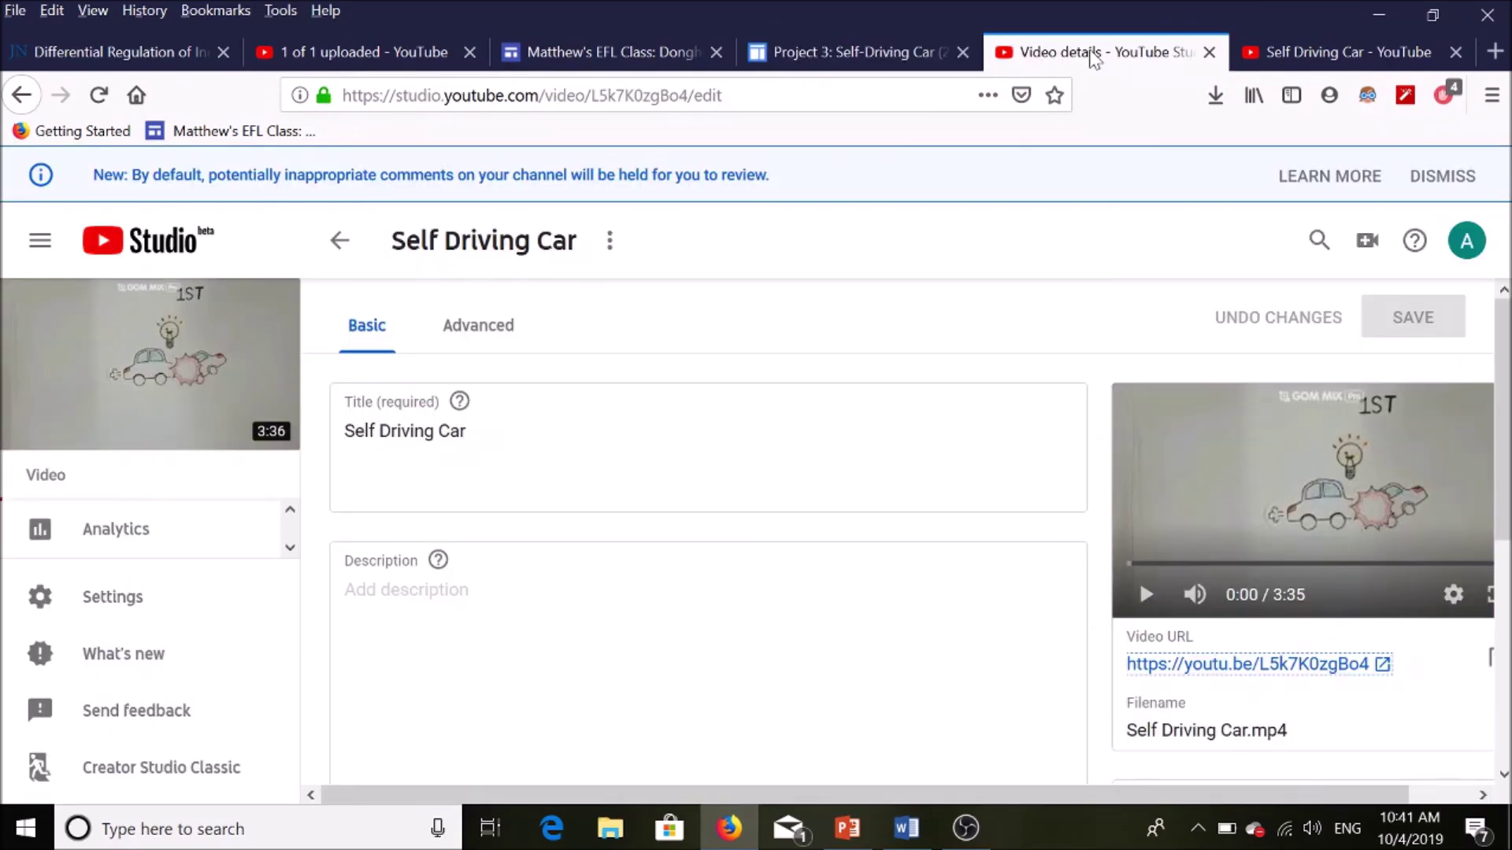
click(971, 827)
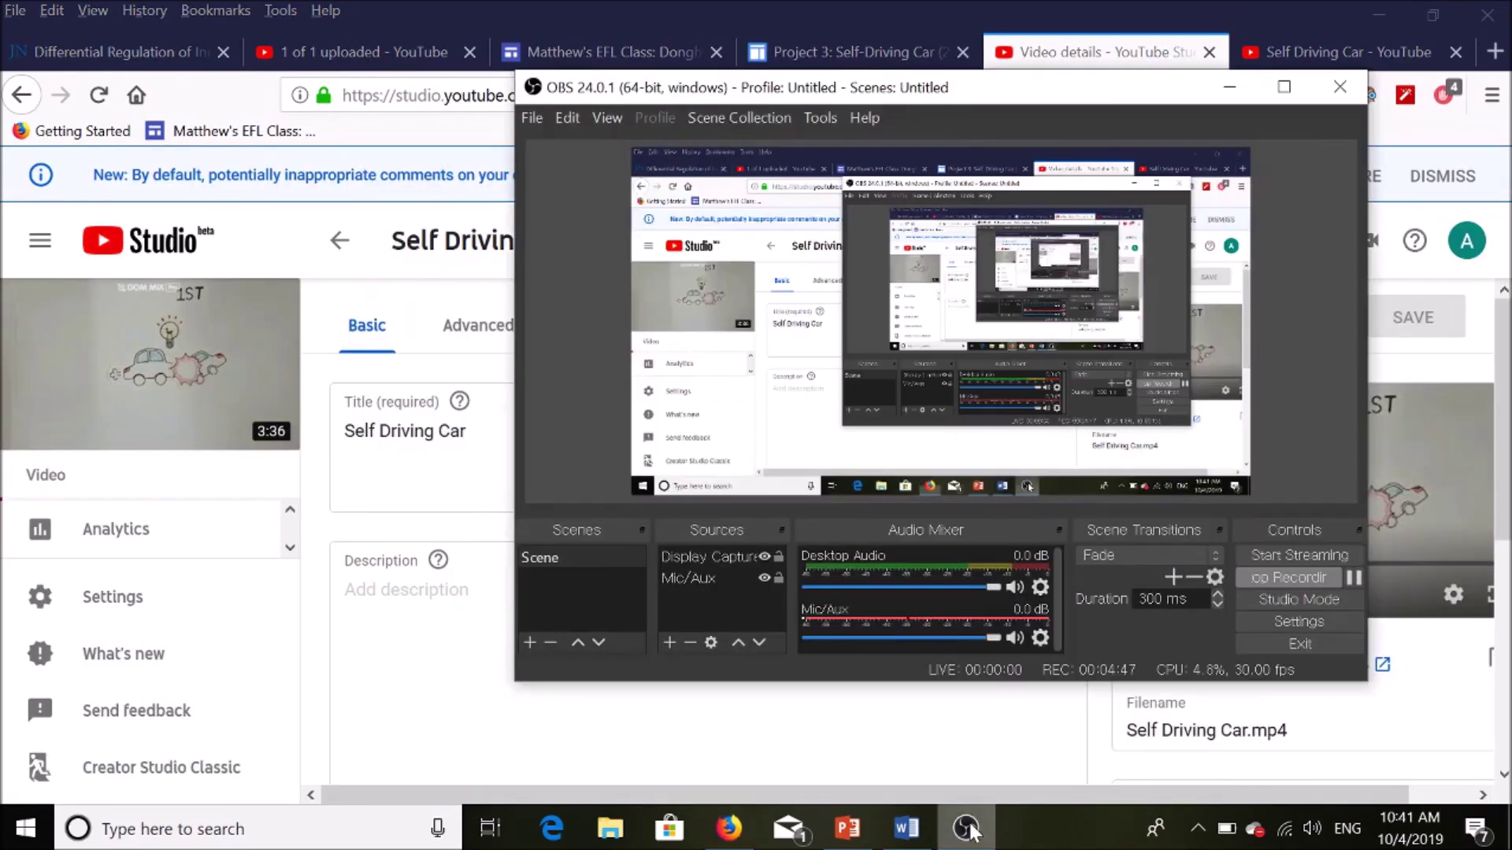